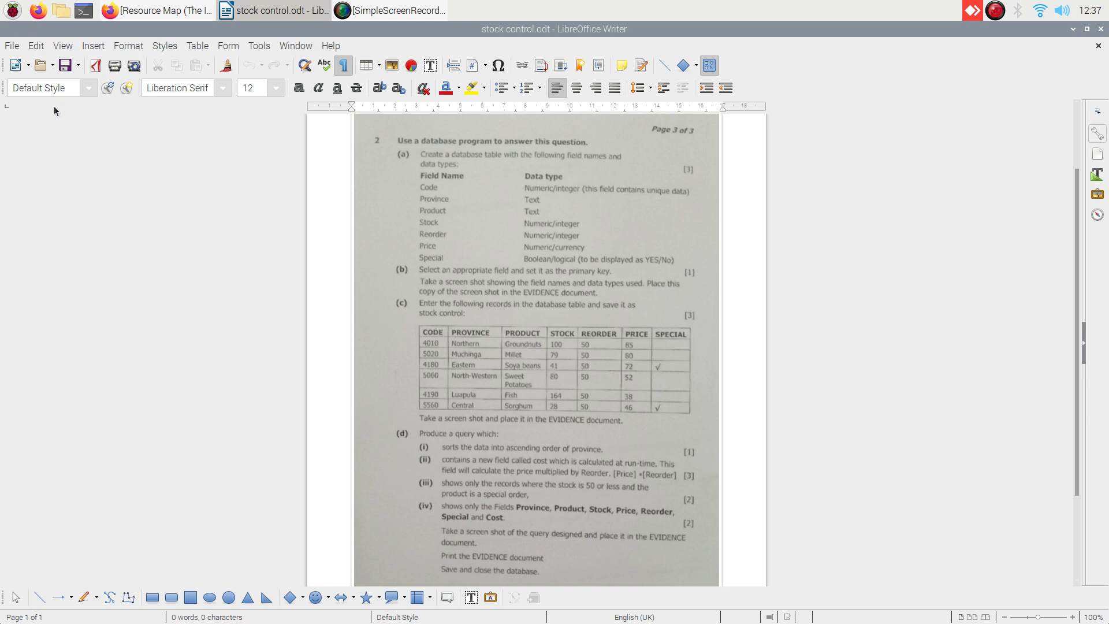
Launch LibreOffice Base from Office and continue the wizard with Create a new database selected.
{"action": "left_click", "coordinate": [13, 12]}
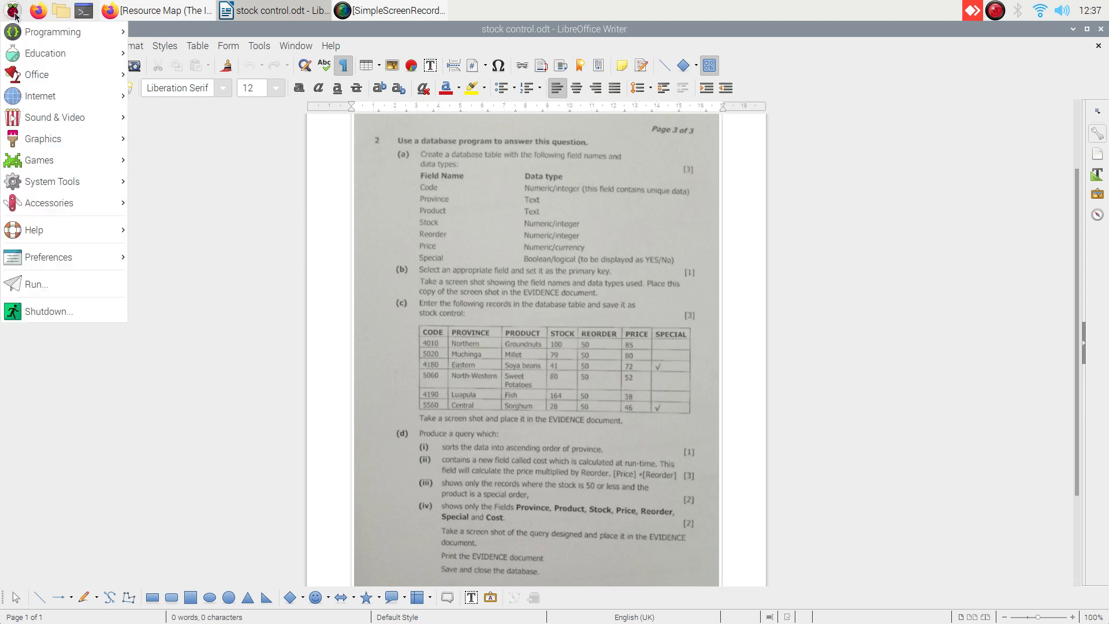
{"action": "mouse_move", "coordinate": [61, 75]}
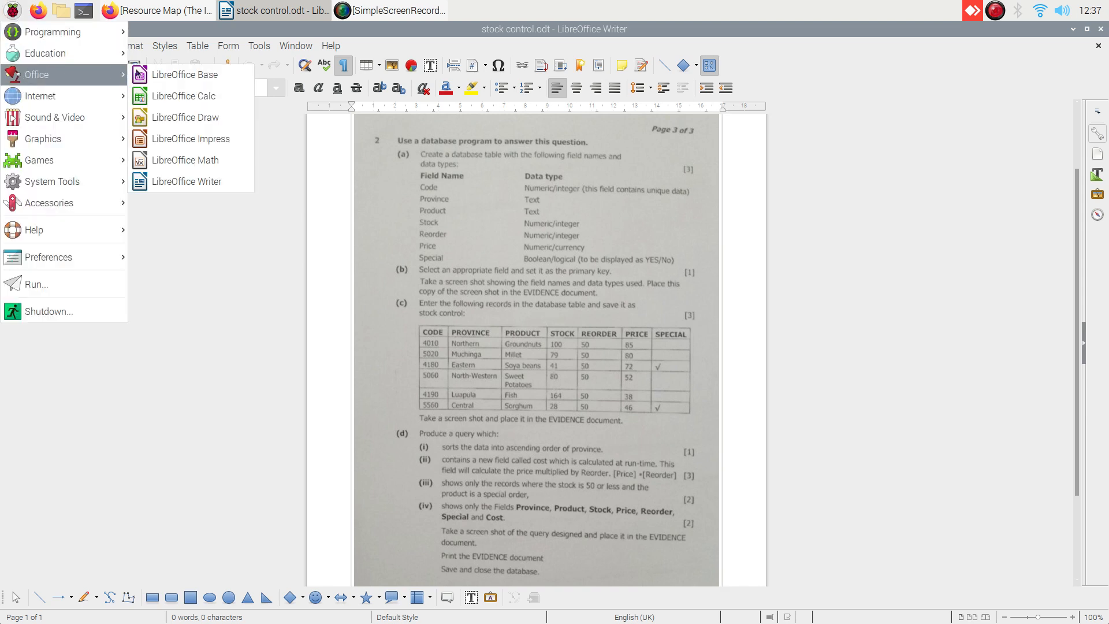
{"action": "left_click", "coordinate": [177, 76]}
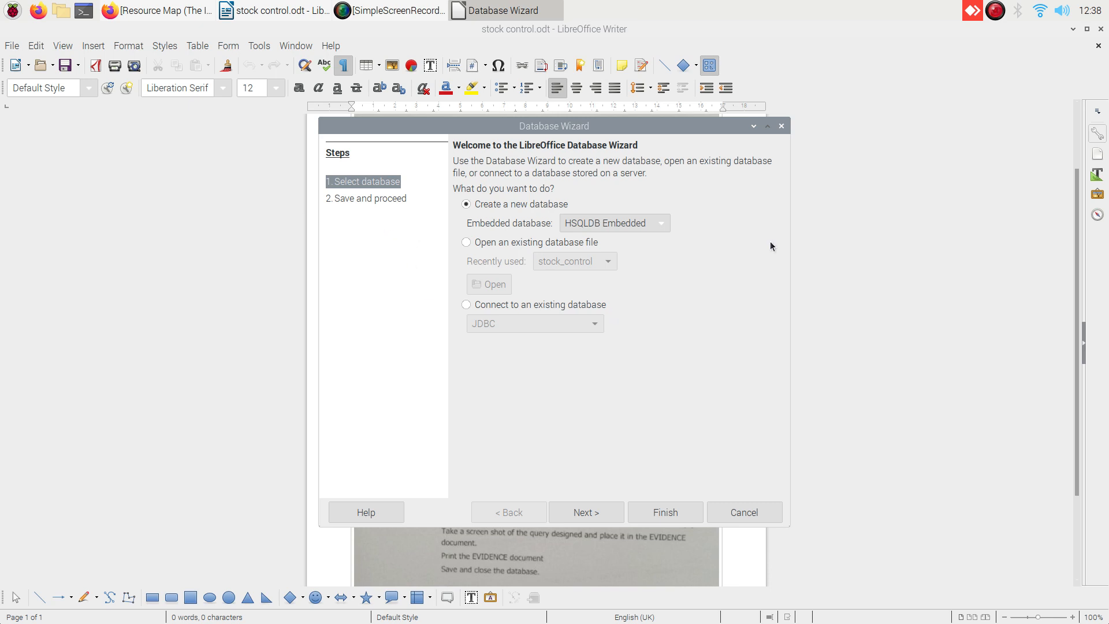
{"action": "left_click", "coordinate": [600, 511]}
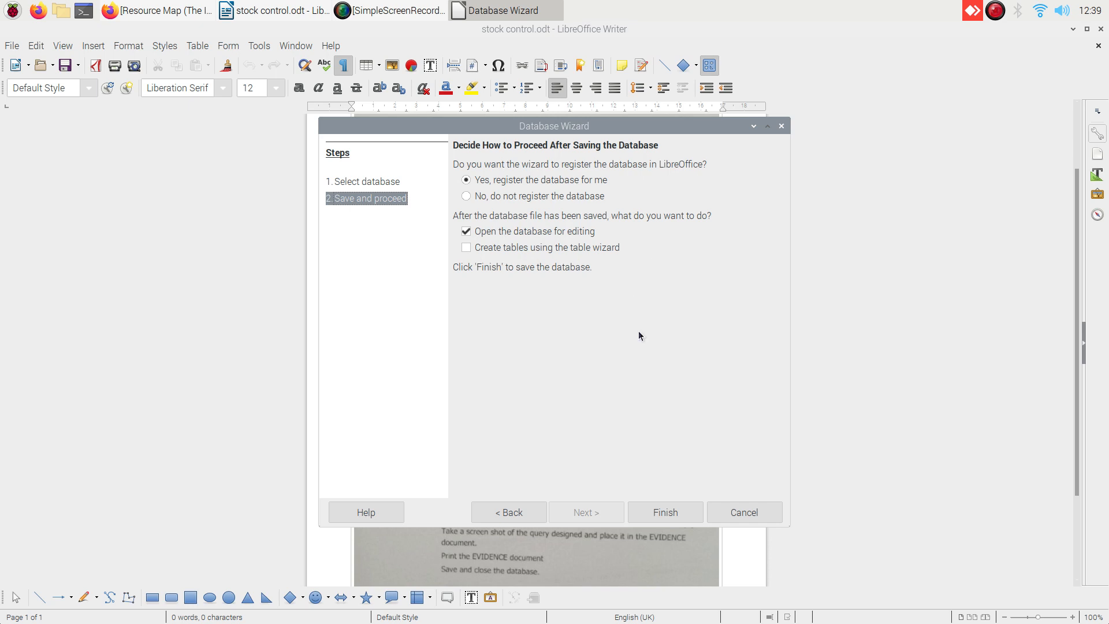
Finish the wizard and save the database as StockControl in Documents/Base/Exam question.
{"action": "left_click", "coordinate": [656, 513]}
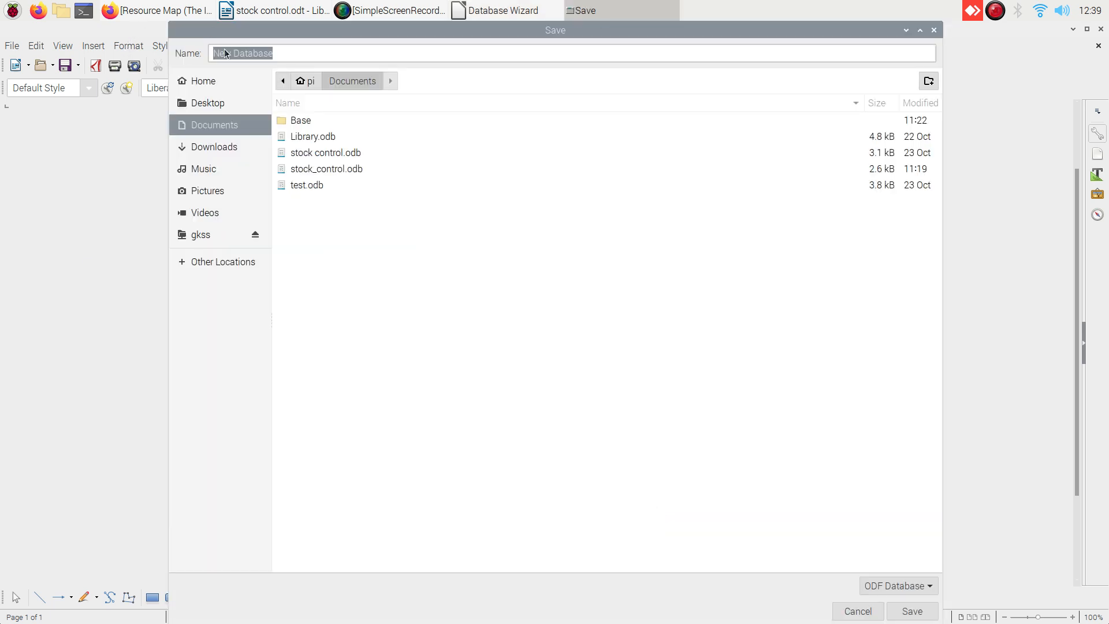
{"action": "double_click", "coordinate": [282, 126]}
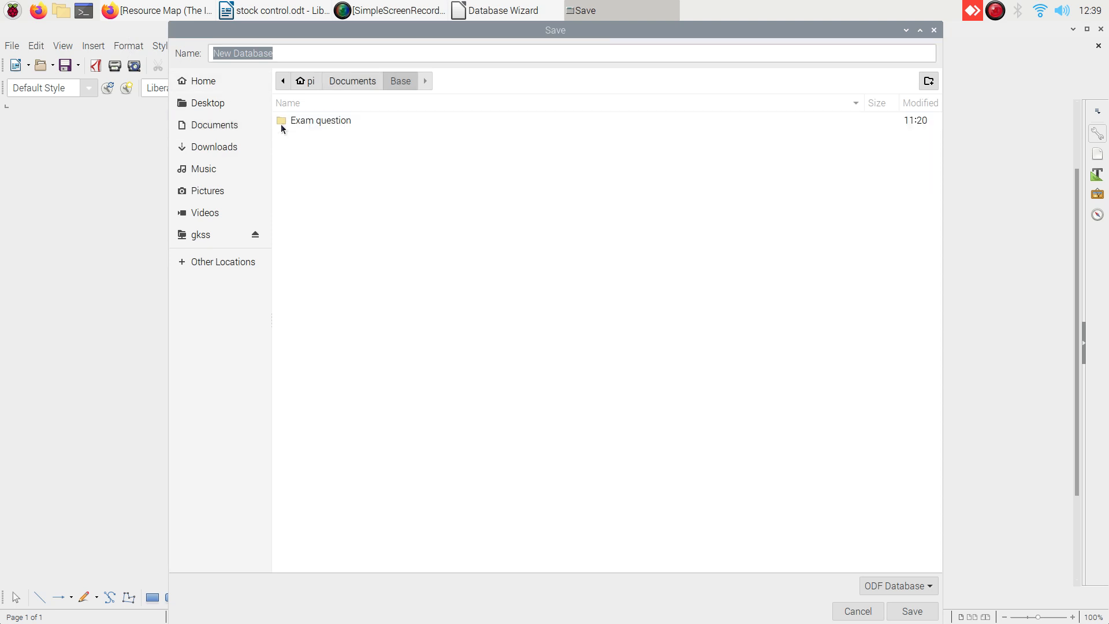
{"action": "left_click", "coordinate": [280, 124]}
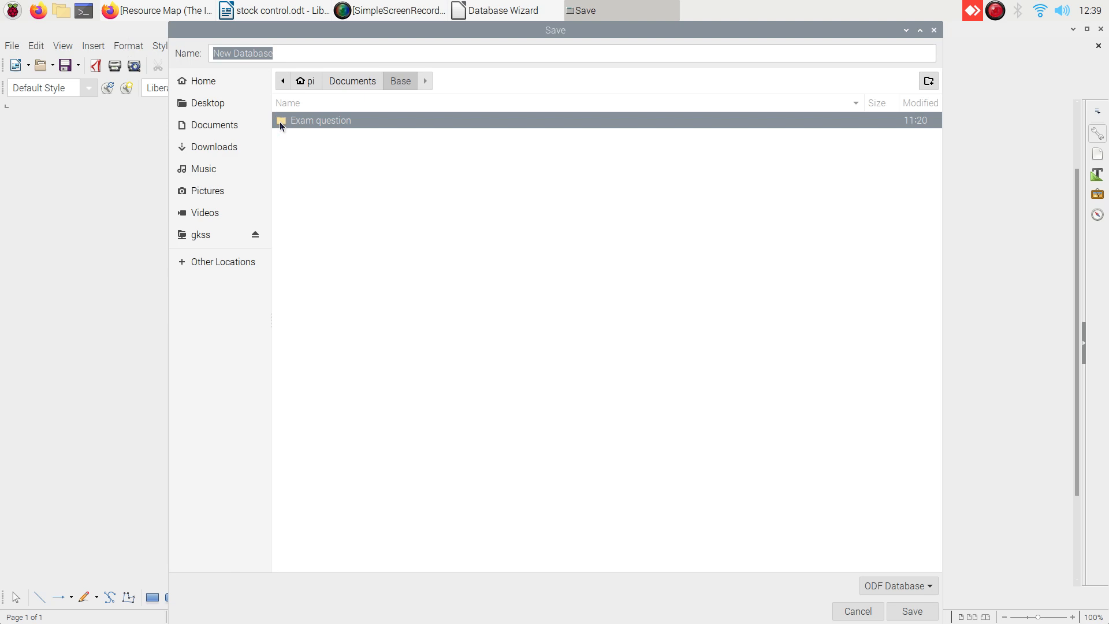
{"action": "double_click", "coordinate": [278, 121]}
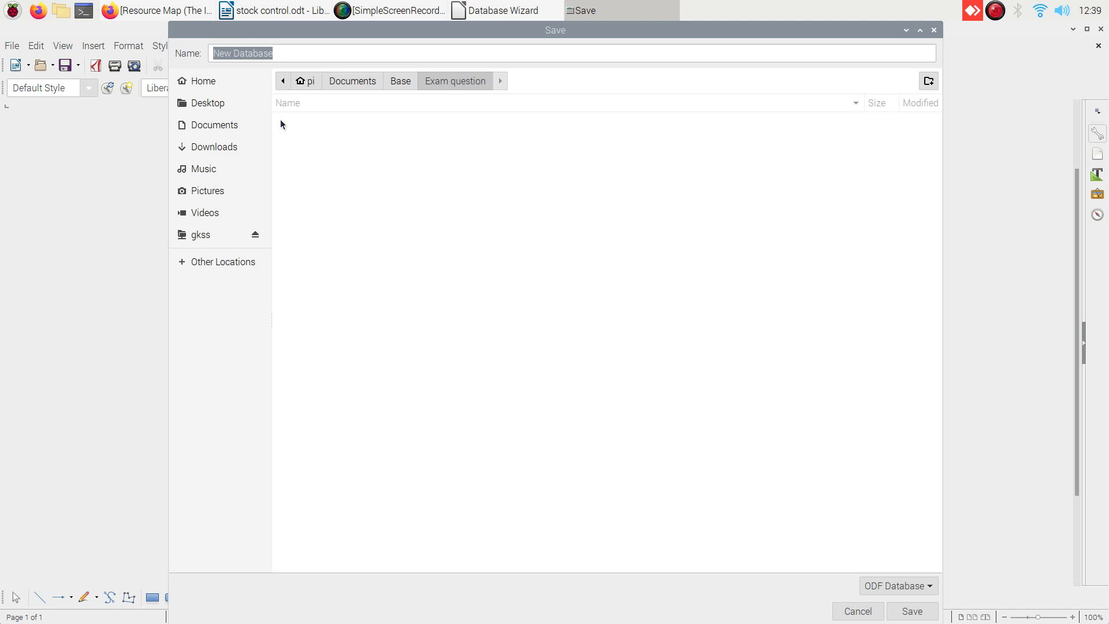
{"action": "type", "text": "Stock"}
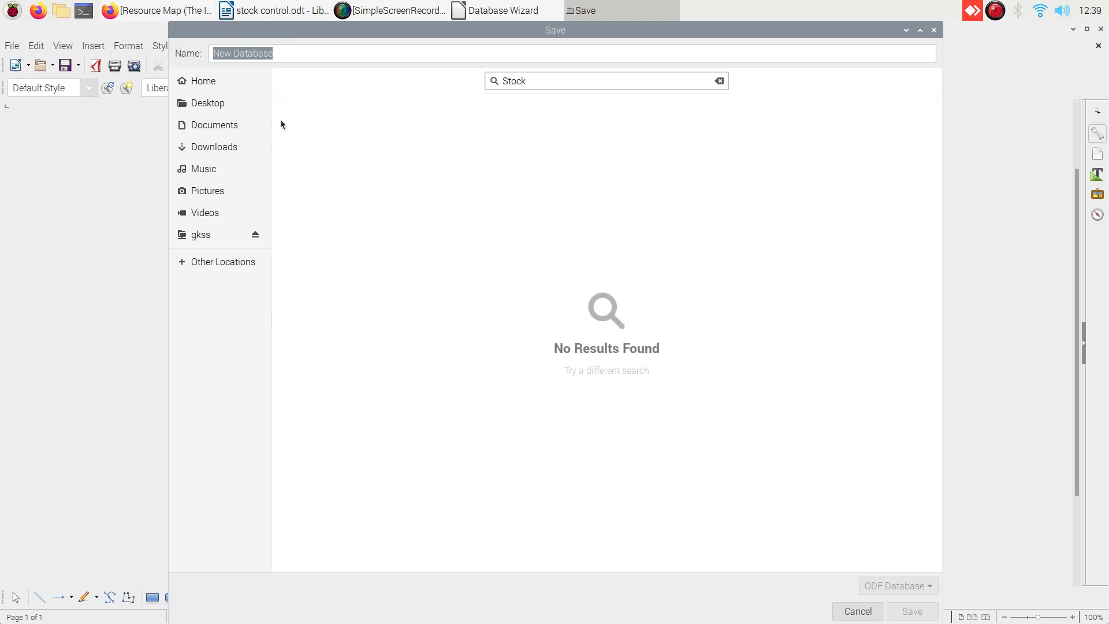
{"action": "key", "text": "BackSpace"}
{"action": "key", "text": "BackSpace"}
{"action": "key", "text": "BackSpace"}
{"action": "key", "text": "BackSpace"}
{"action": "key", "text": "BackSpace"}
{"action": "left_click_drag", "start_coordinate": [275, 54], "coordinate": [185, 44]}
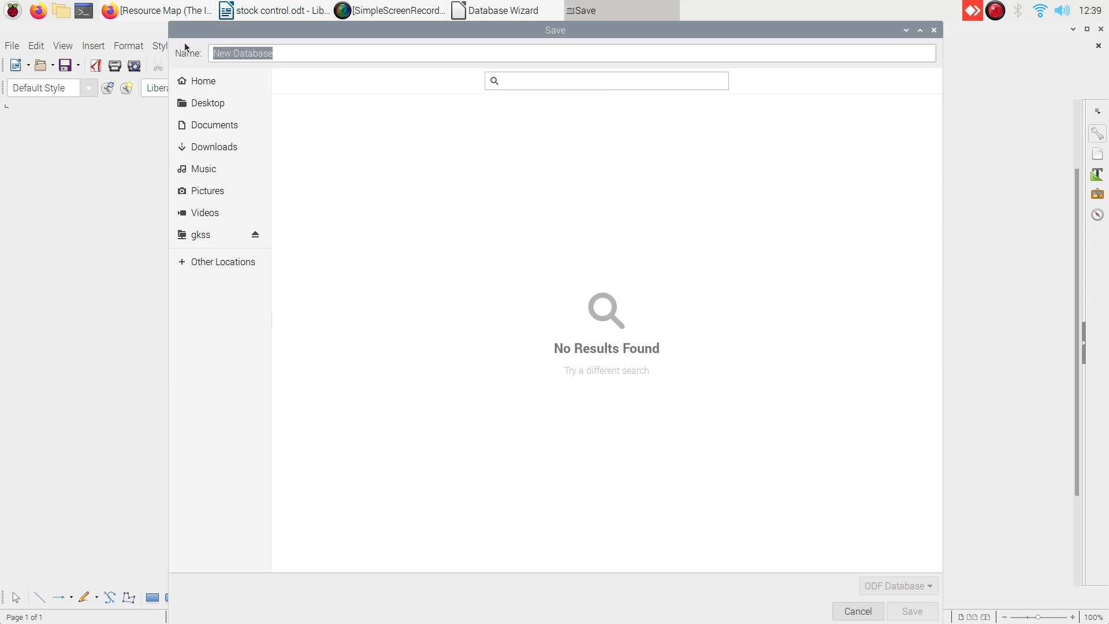
{"action": "type", "text": "Stock"}
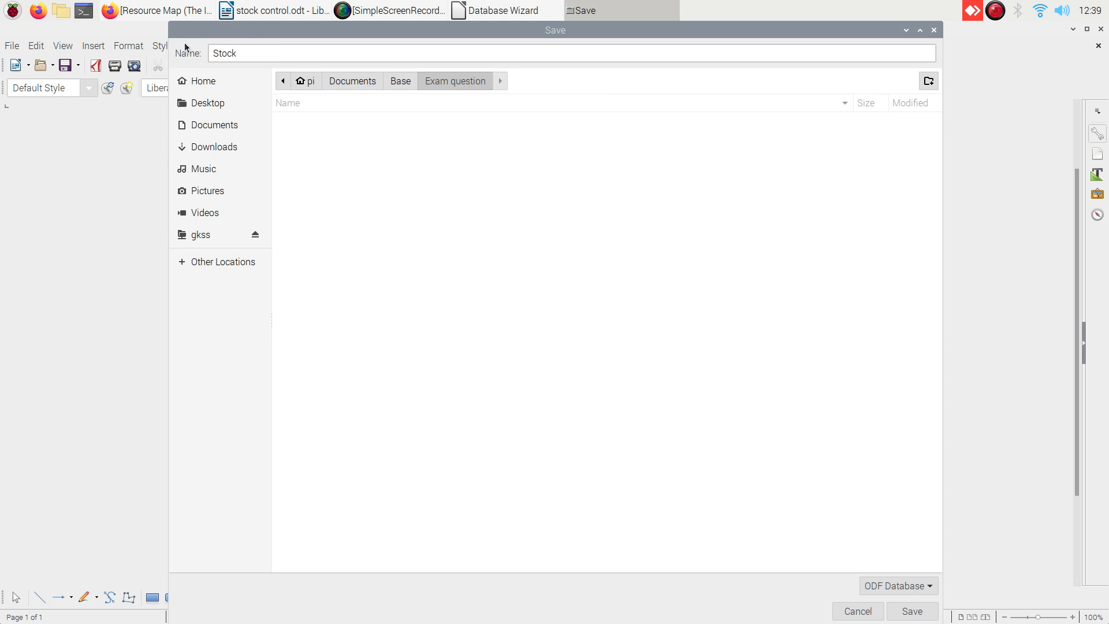
{"action": "type", "text": "Control"}
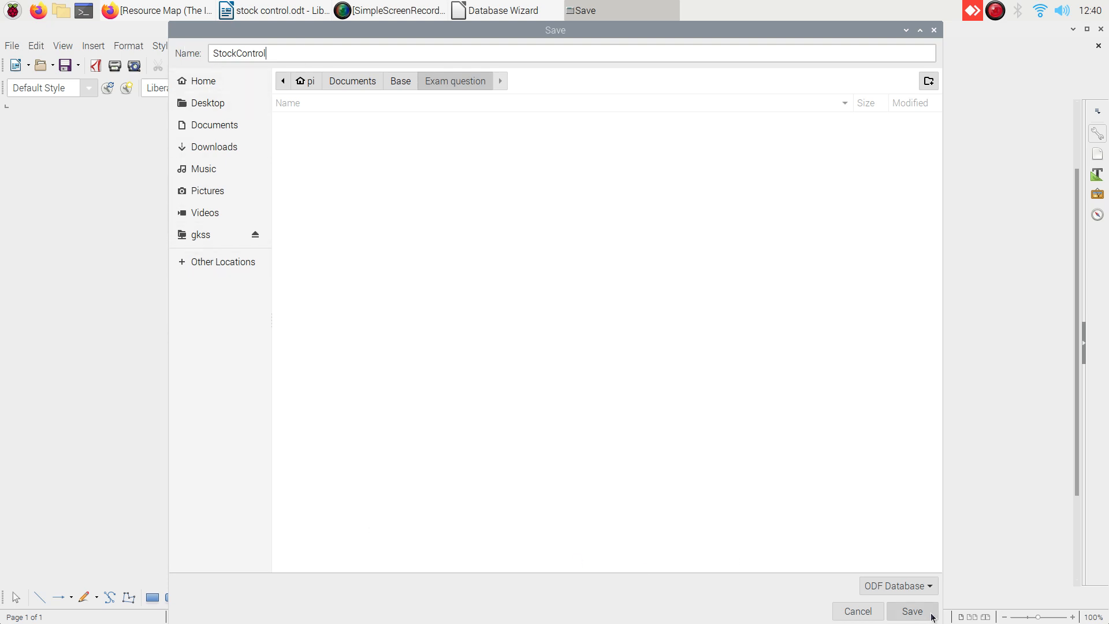
{"action": "left_click", "coordinate": [910, 613]}
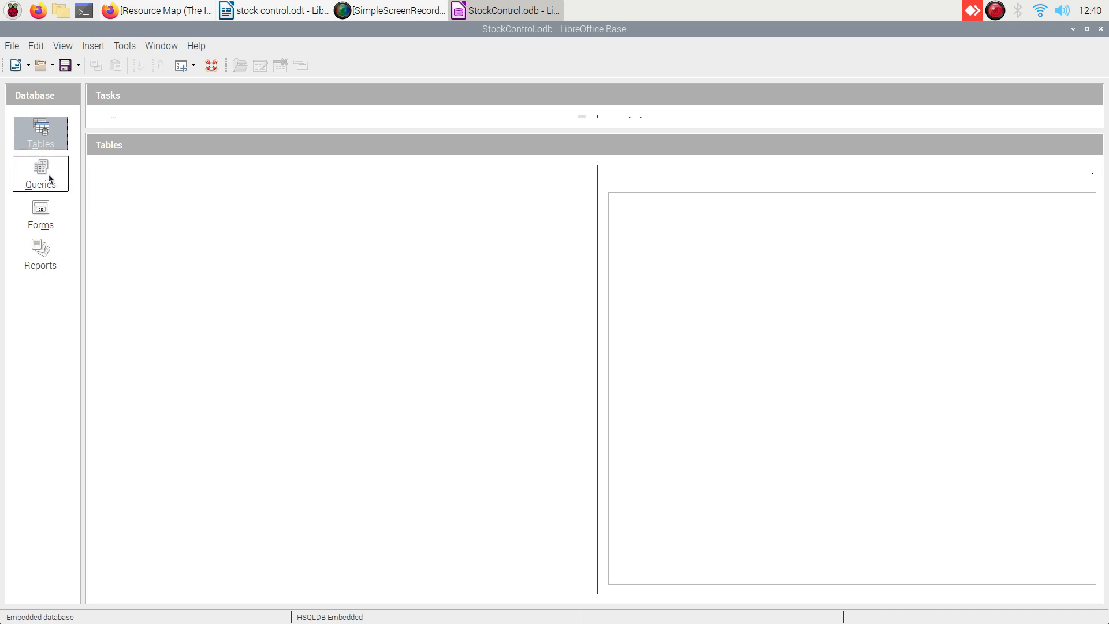
Look through the Forms and Reports sections, then return to the empty Tables list.
{"action": "left_click", "coordinate": [39, 230]}
{"action": "left_click", "coordinate": [39, 256]}
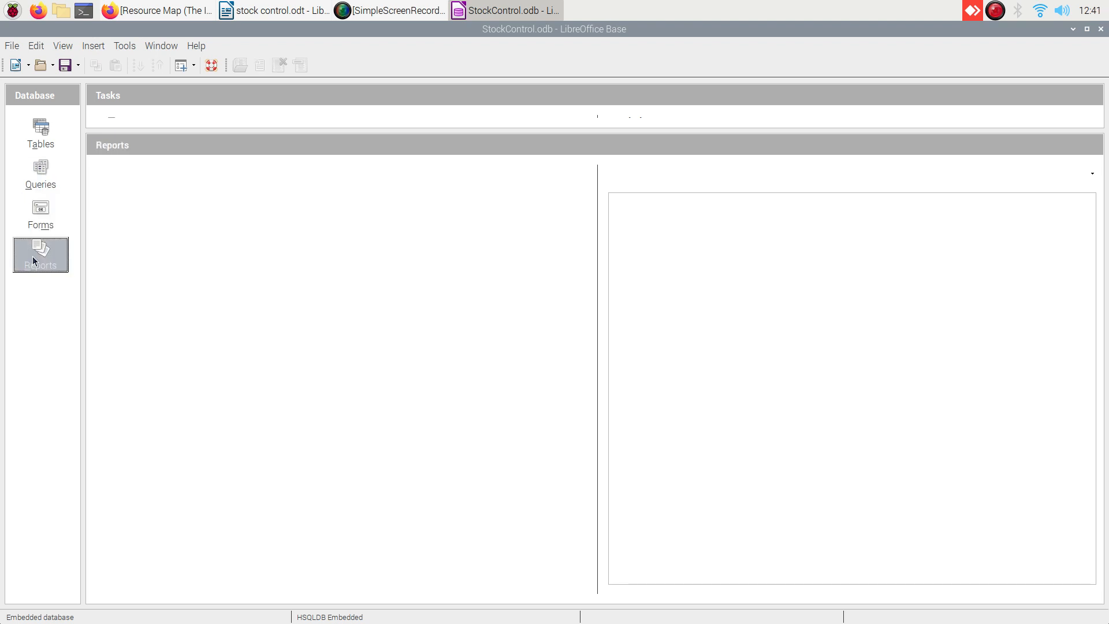
{"action": "left_click", "coordinate": [46, 127]}
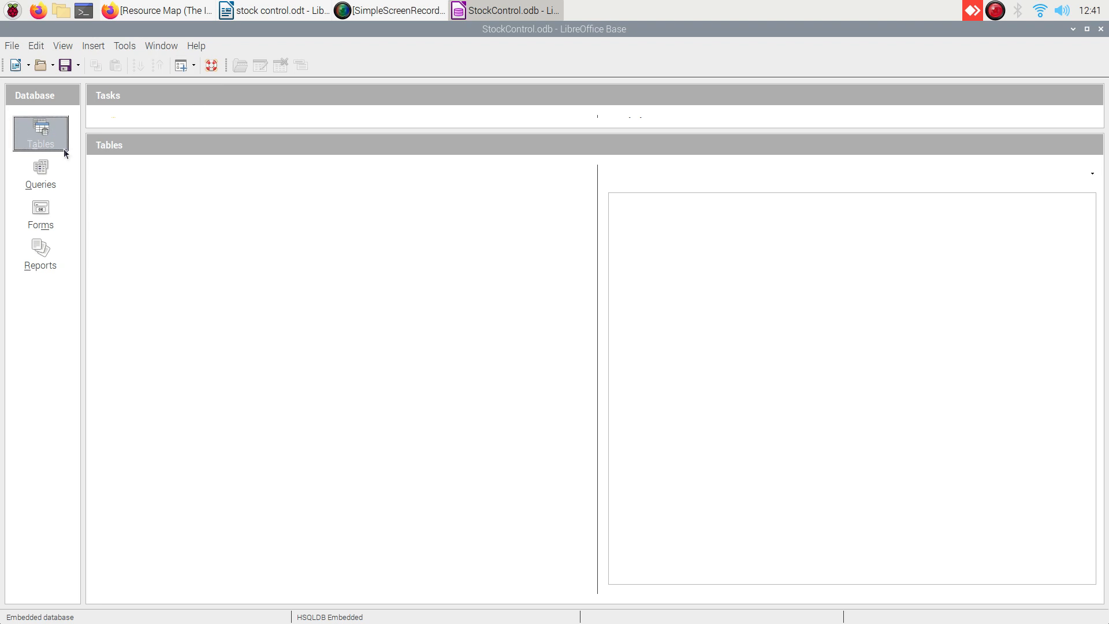
{"action": "right_click", "coordinate": [114, 179]}
{"action": "mouse_move", "coordinate": [144, 206]}
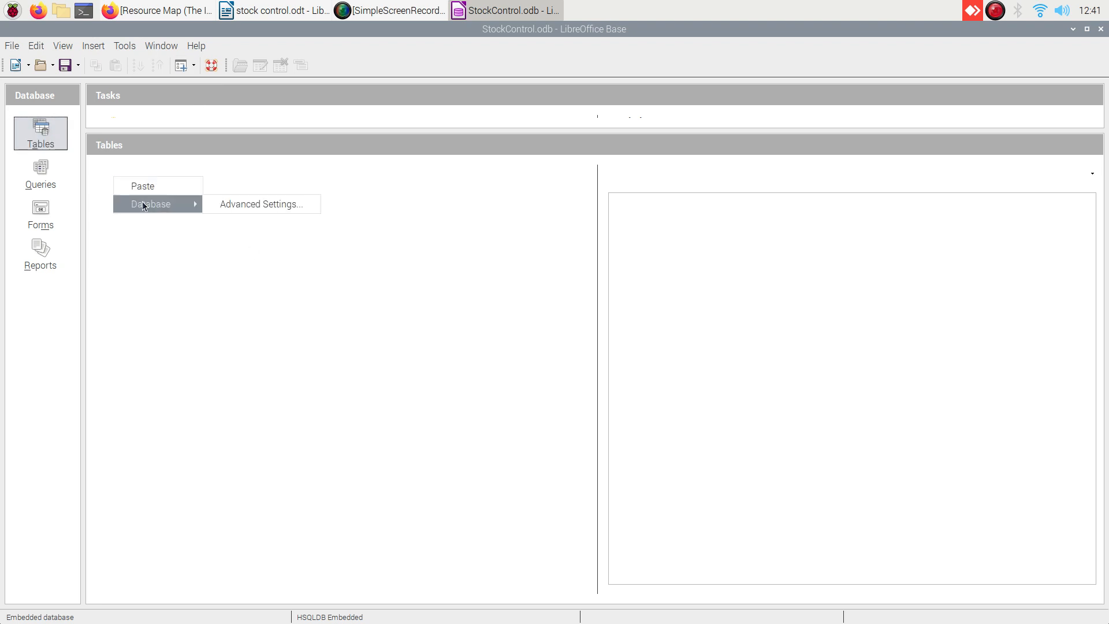
{"action": "left_click", "coordinate": [143, 270]}
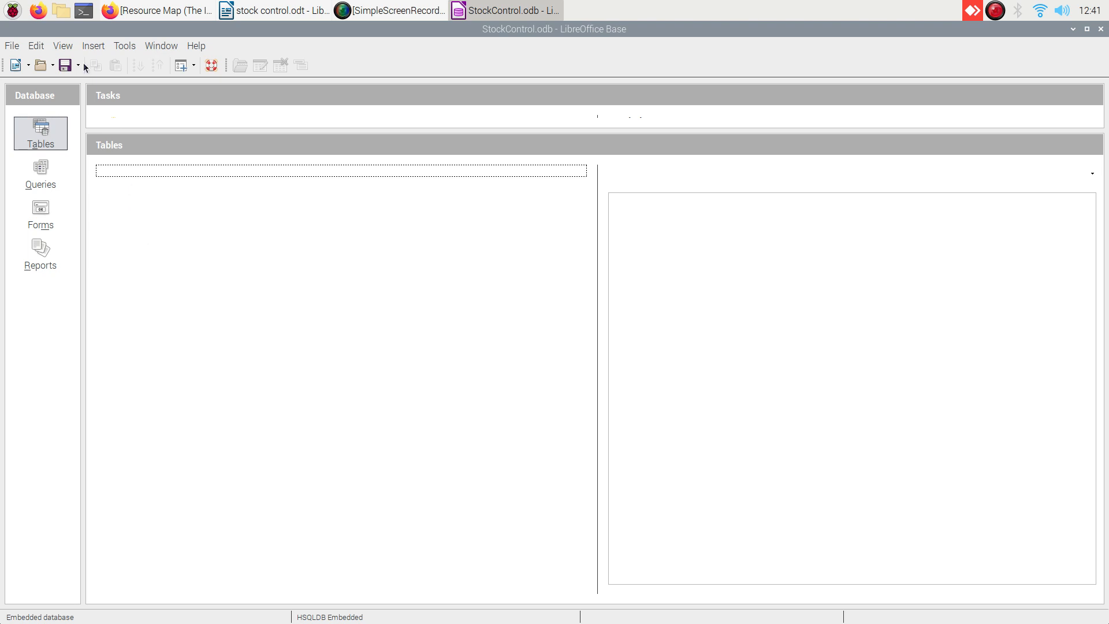
Start a new table in Design View with Insert > Table Design.
{"action": "left_click", "coordinate": [98, 45]}
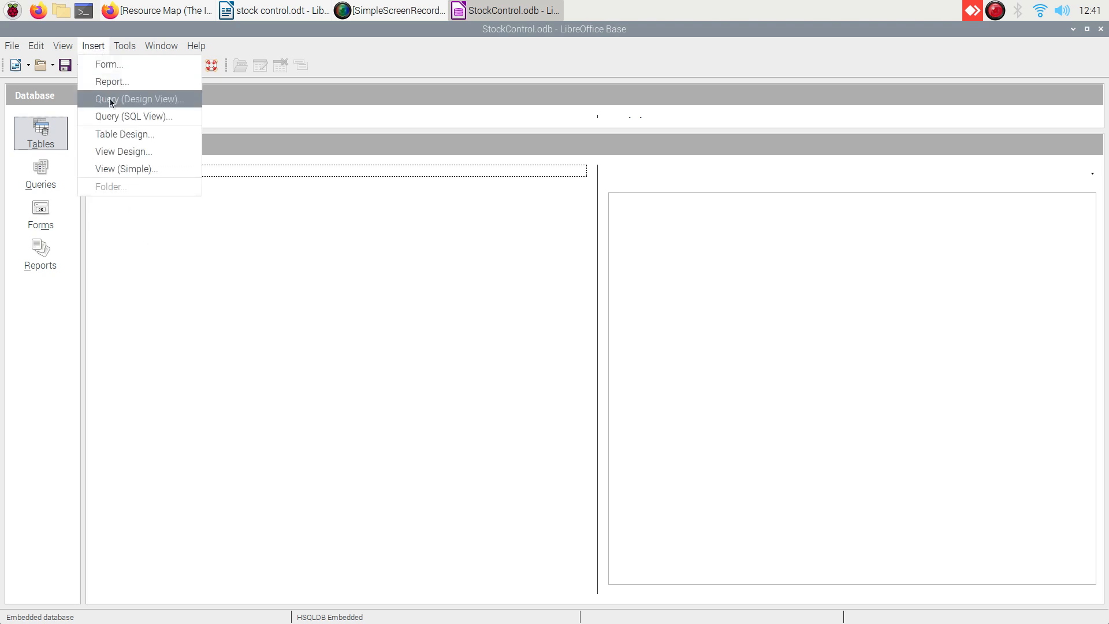
{"action": "left_click", "coordinate": [106, 136]}
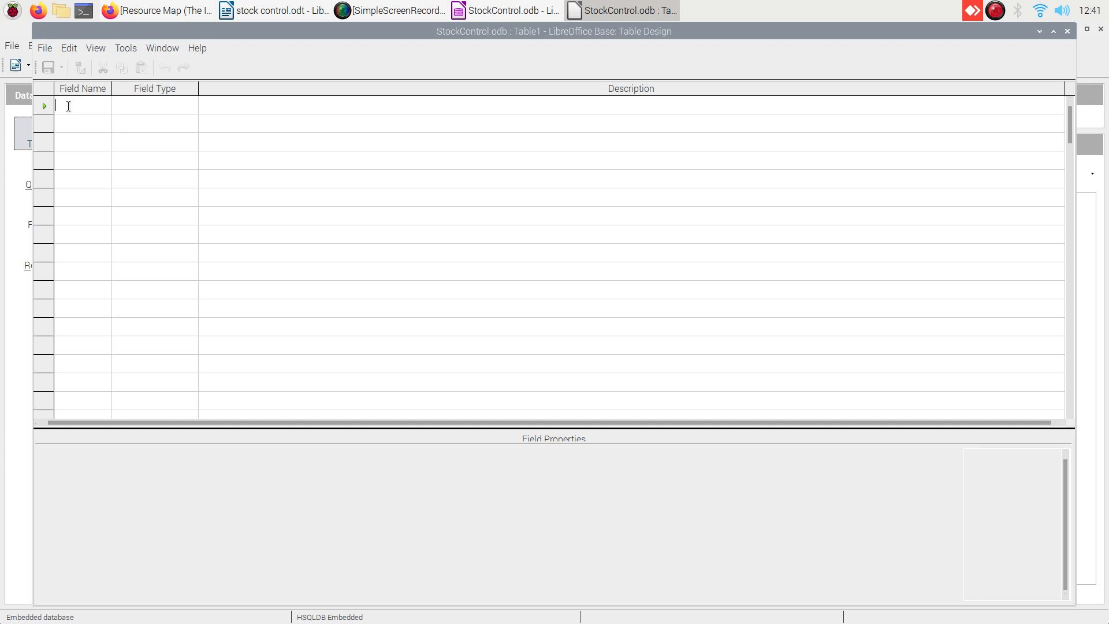
Name the first field Code and select its Field Type cell.
{"action": "type", "text": "Code"}
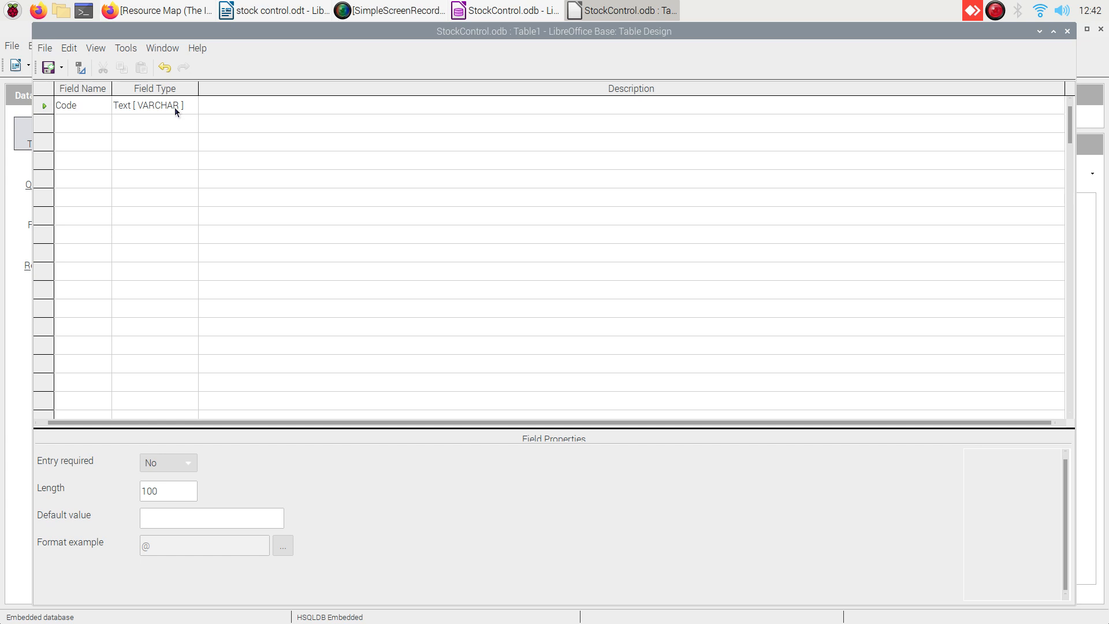
{"action": "left_click", "coordinate": [184, 107]}
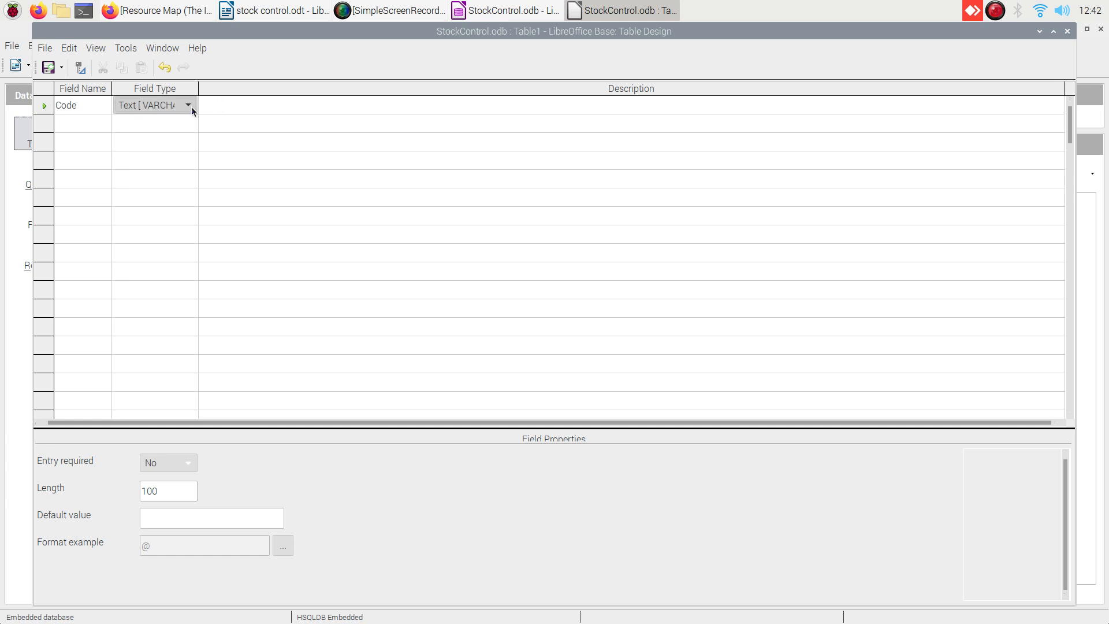
Make Code an Integer field with Entry required set to Yes, and open its Format settings.
{"action": "left_click", "coordinate": [187, 105]}
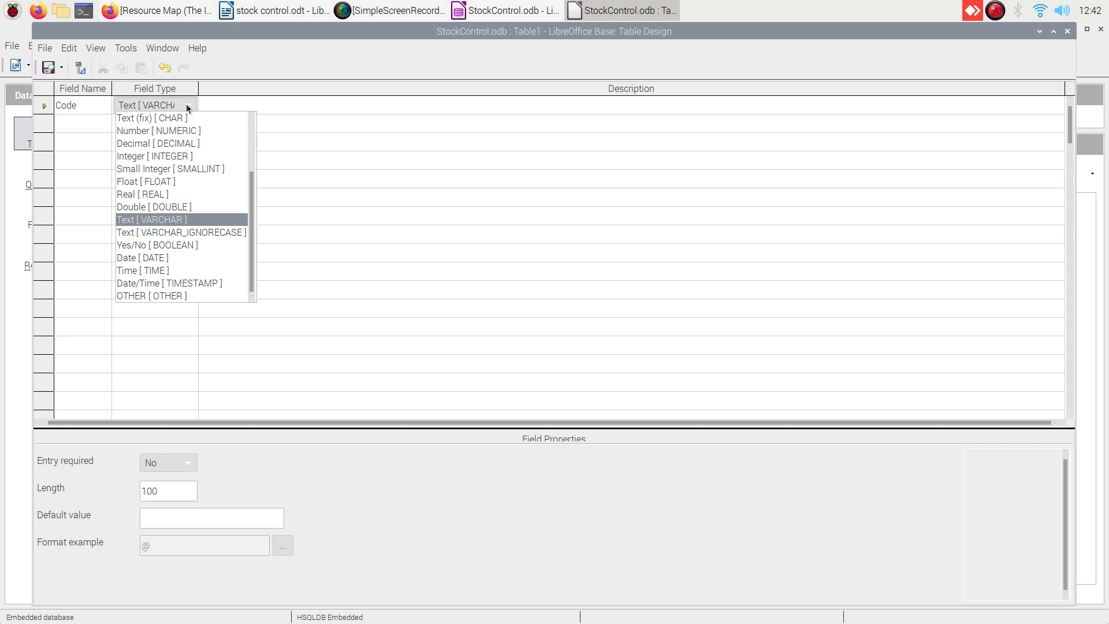
{"action": "left_click", "coordinate": [153, 157]}
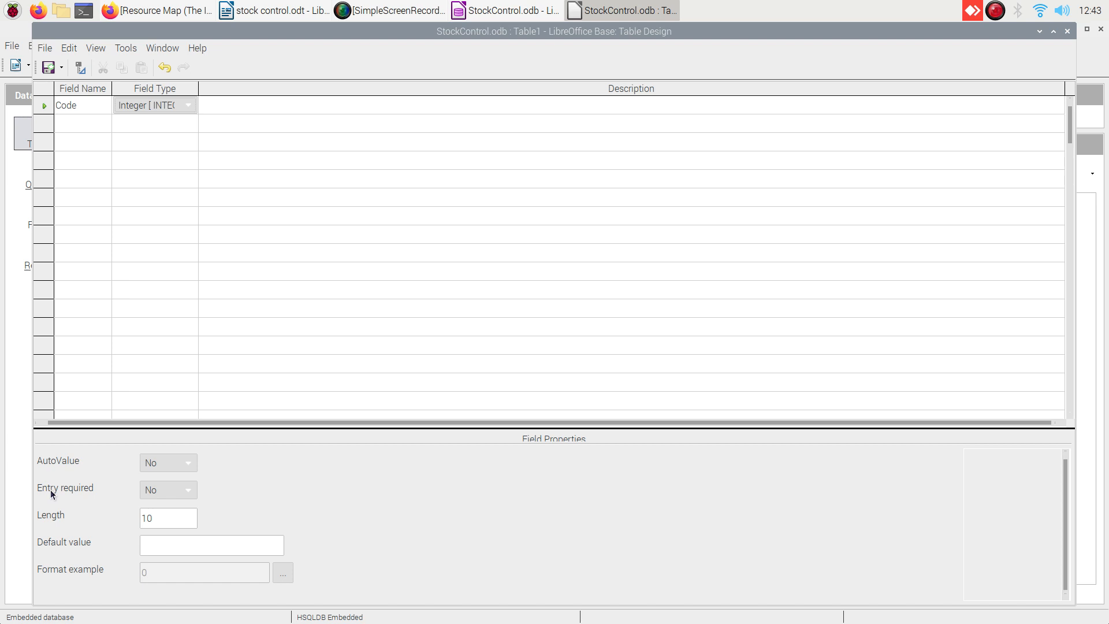
{"action": "left_click", "coordinate": [188, 491]}
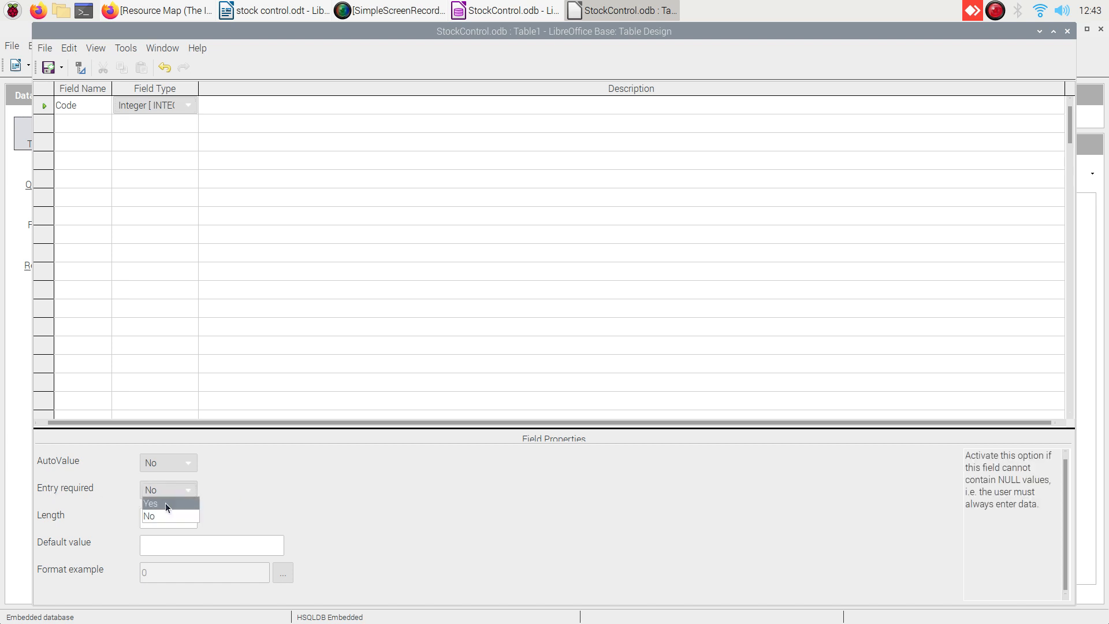
{"action": "left_click", "coordinate": [165, 503]}
{"action": "left_click", "coordinate": [283, 573]}
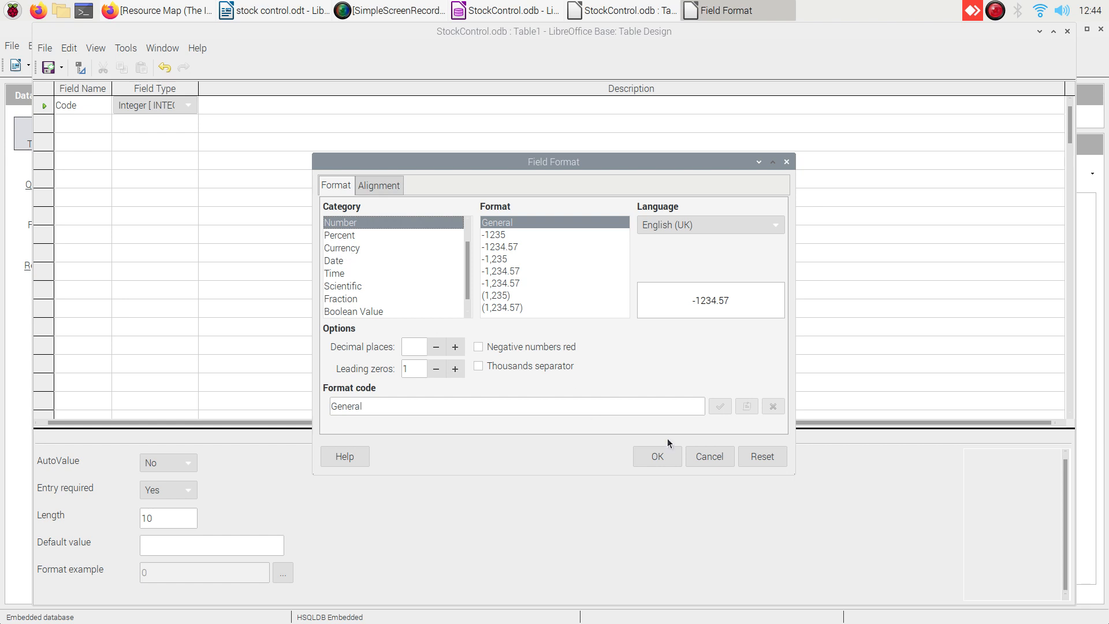
Close the Field Format dialog, leaving Code's Number, General format unchanged.
{"action": "left_click", "coordinate": [786, 161]}
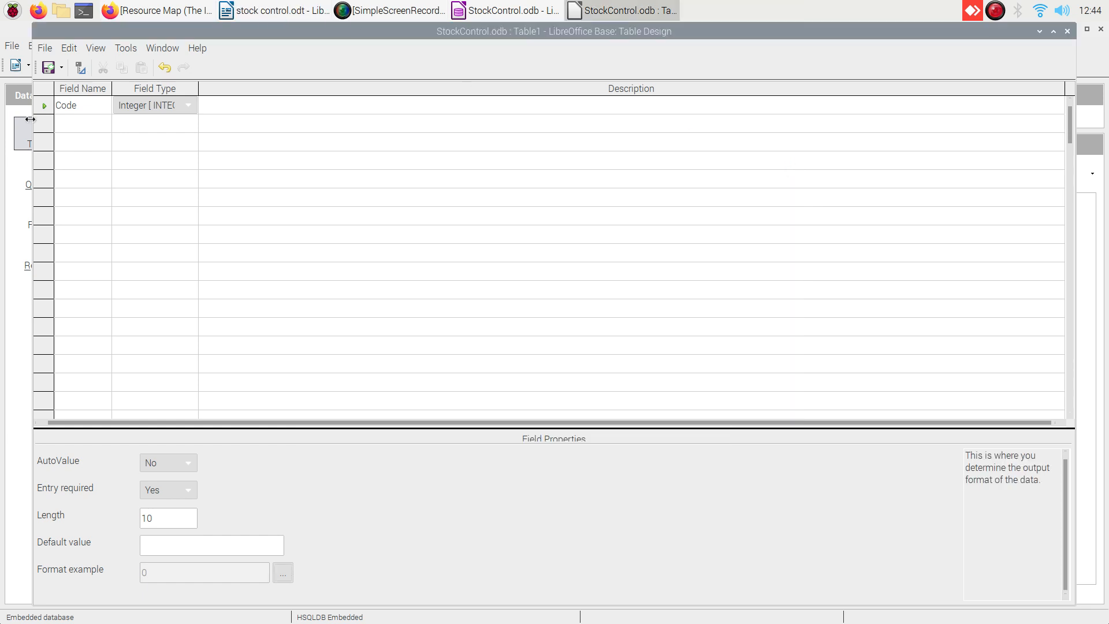
Set Code as the primary key from its row header's context menu.
{"action": "left_click", "coordinate": [92, 104]}
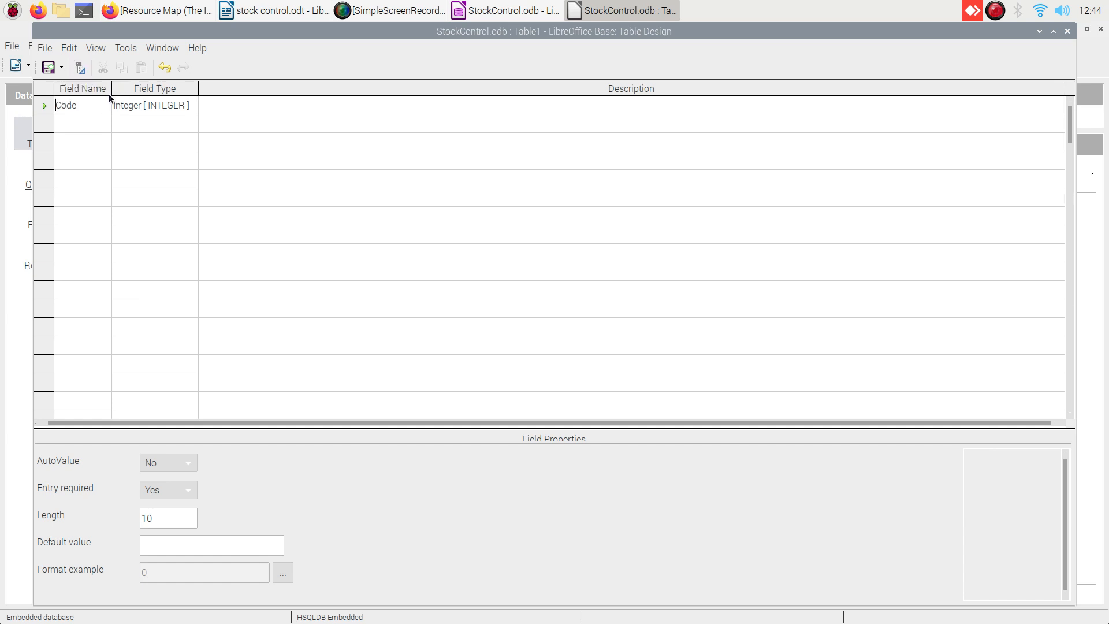
{"action": "left_click", "coordinate": [92, 106]}
{"action": "right_click", "coordinate": [94, 106]}
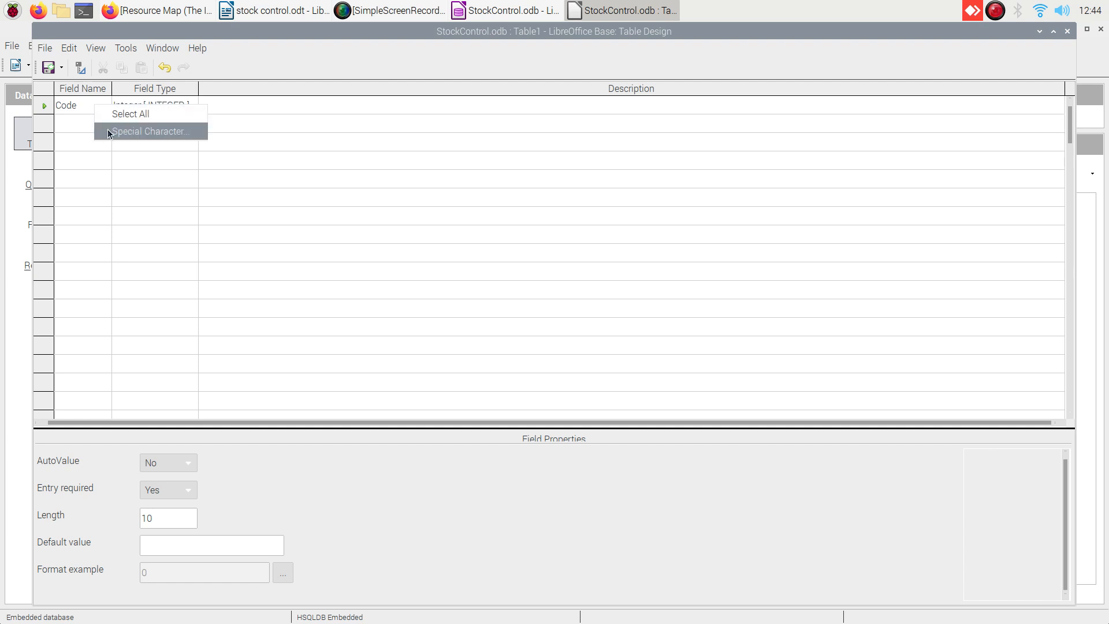
{"action": "left_click", "coordinate": [42, 106]}
{"action": "right_click", "coordinate": [41, 106]}
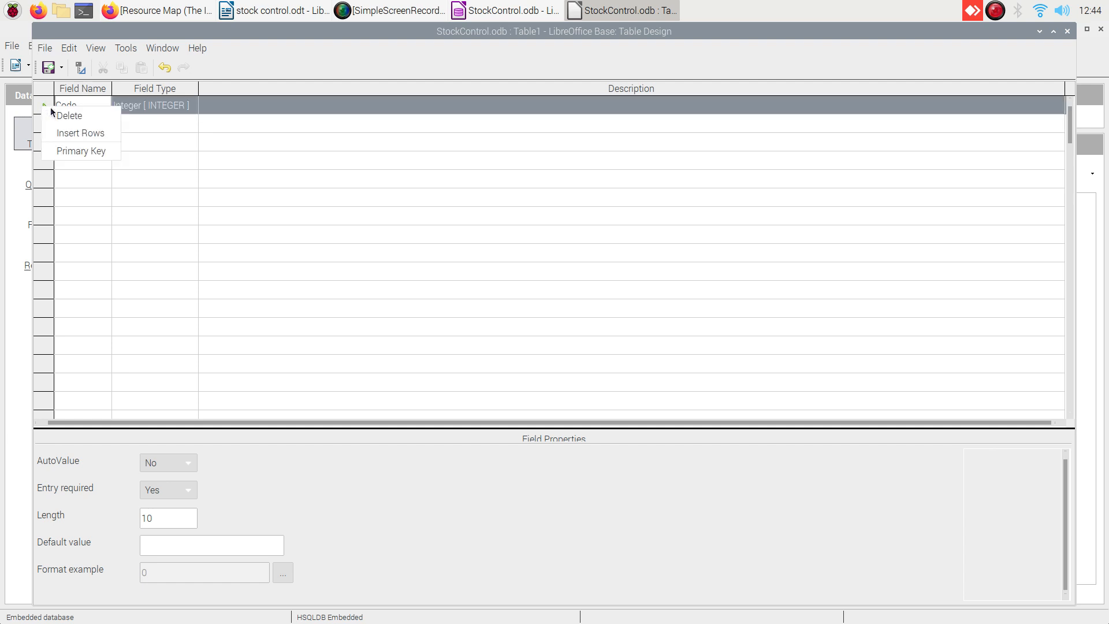
{"action": "left_click", "coordinate": [77, 151]}
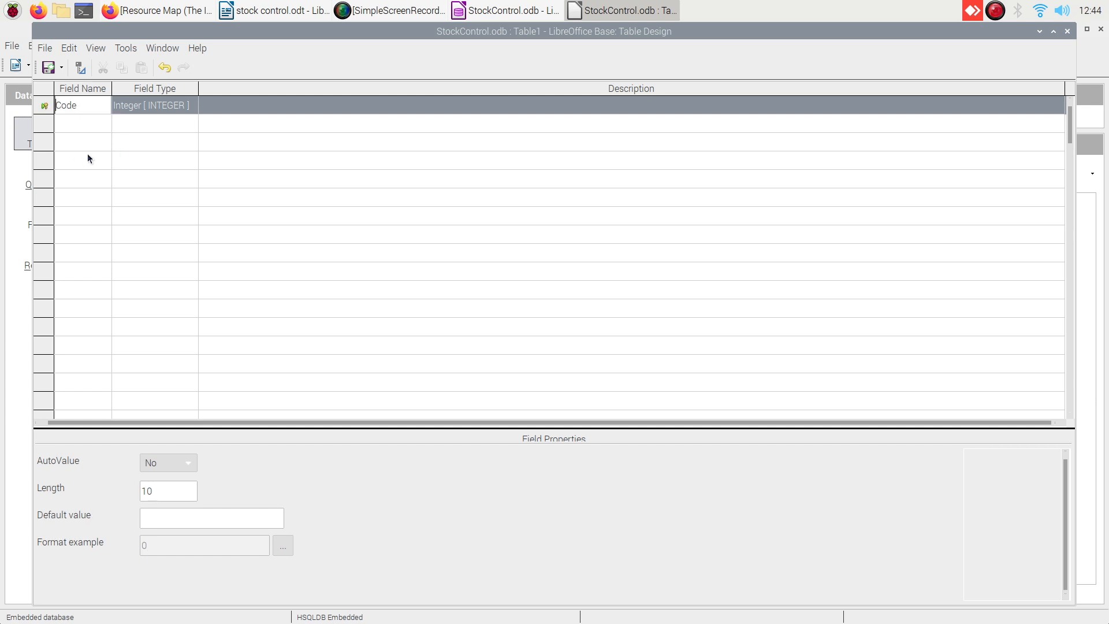
Save the table design under the table name Stock.
{"action": "left_click", "coordinate": [49, 69]}
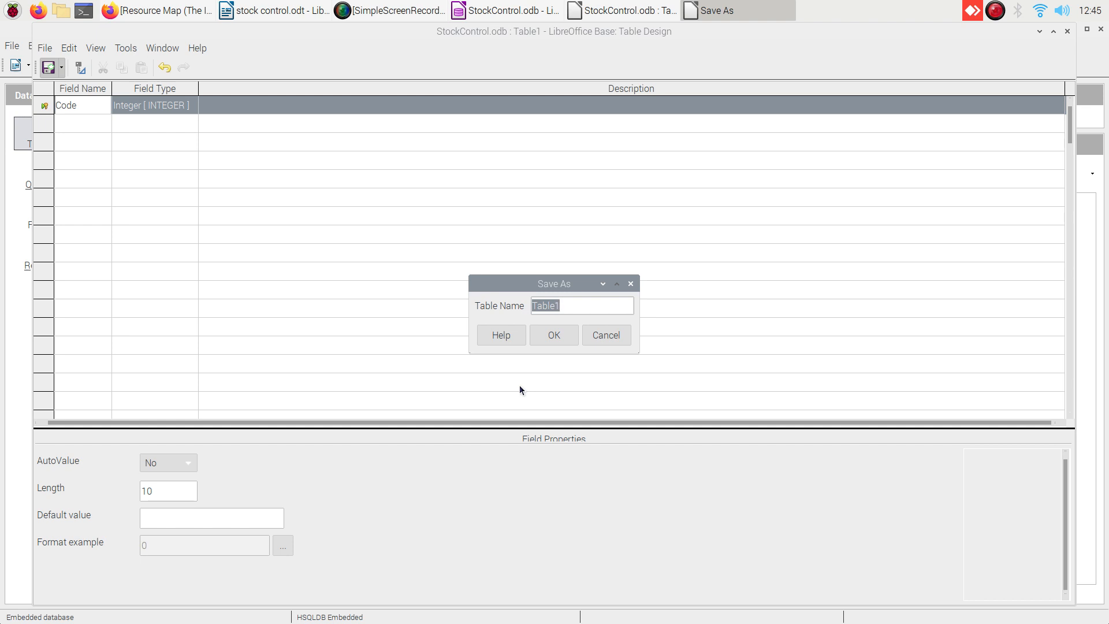
{"action": "type", "text": "Stock"}
{"action": "left_click", "coordinate": [558, 335]}
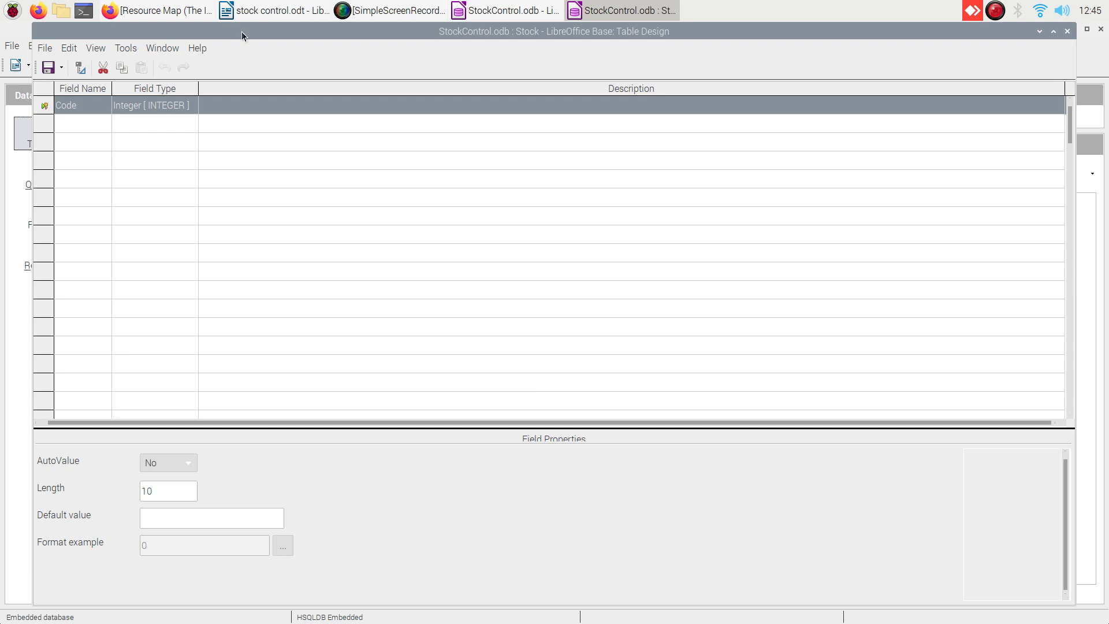
Move the Stock design window aside to check the Tables list, then bring the design back.
{"action": "left_click_drag", "start_coordinate": [241, 32], "coordinate": [374, 110]}
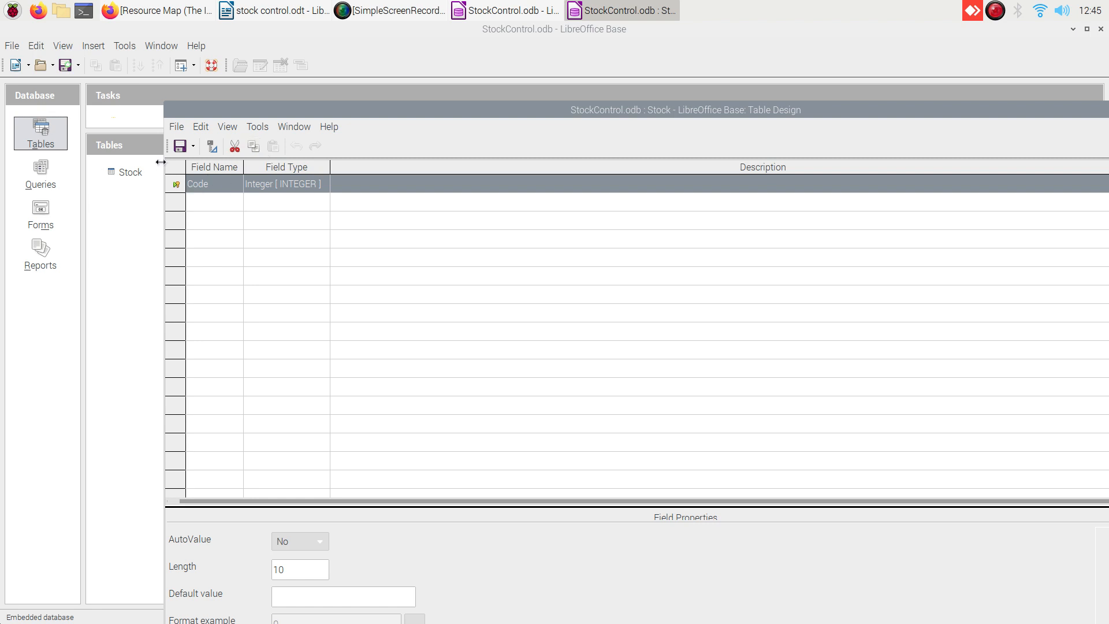
{"action": "left_click", "coordinate": [68, 67]}
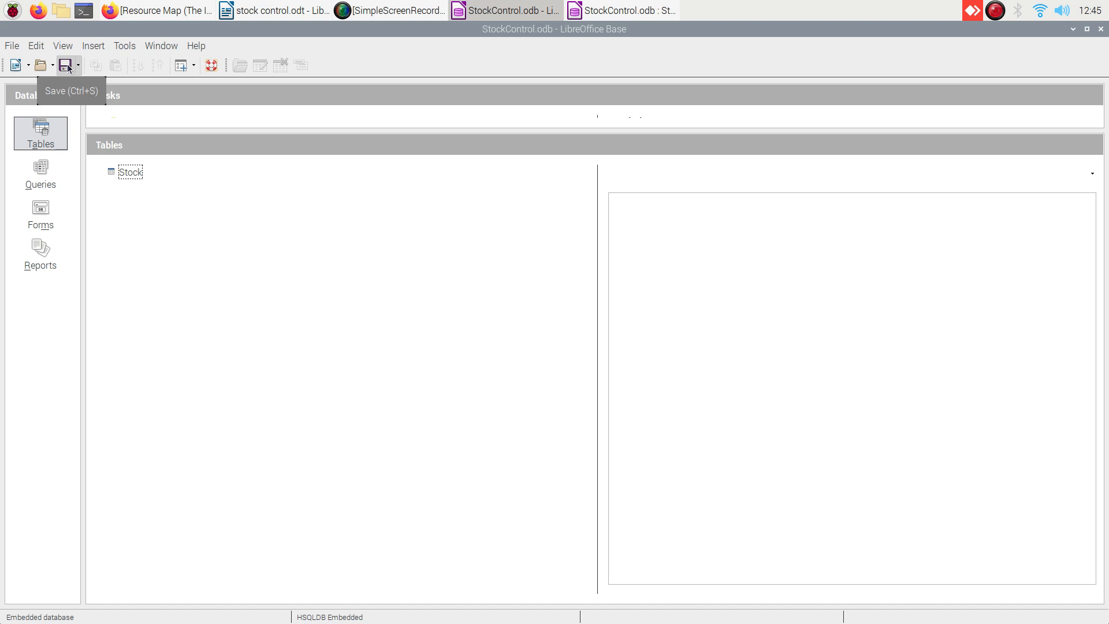
{"action": "left_click", "coordinate": [611, 16]}
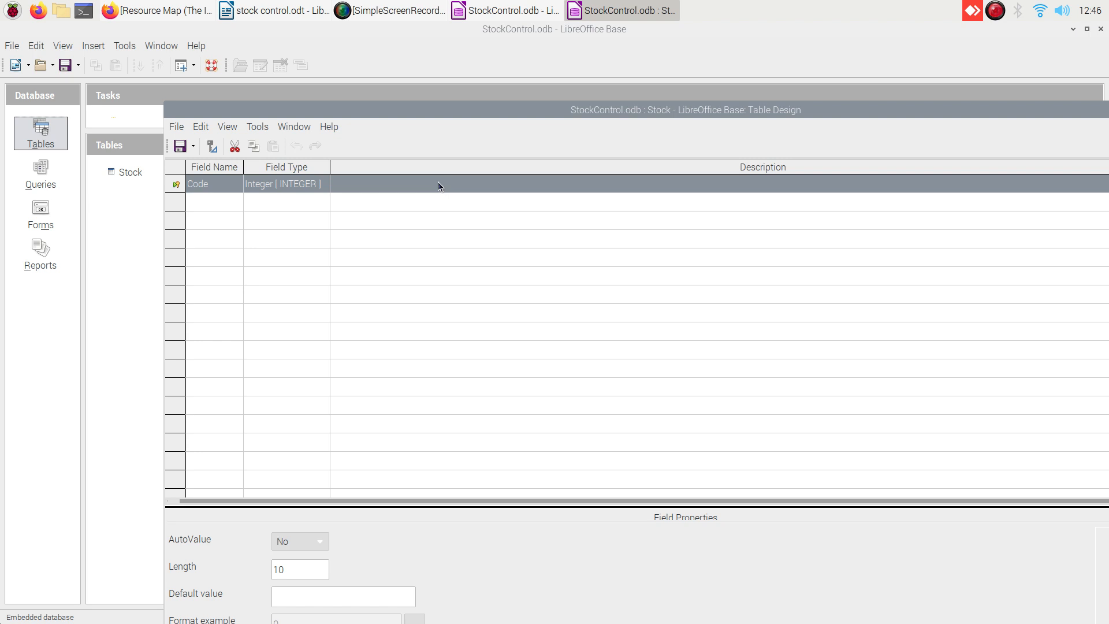
Add text fields Province, Product and Stock in rows 2–4 below Code.
{"action": "left_click", "coordinate": [199, 204]}
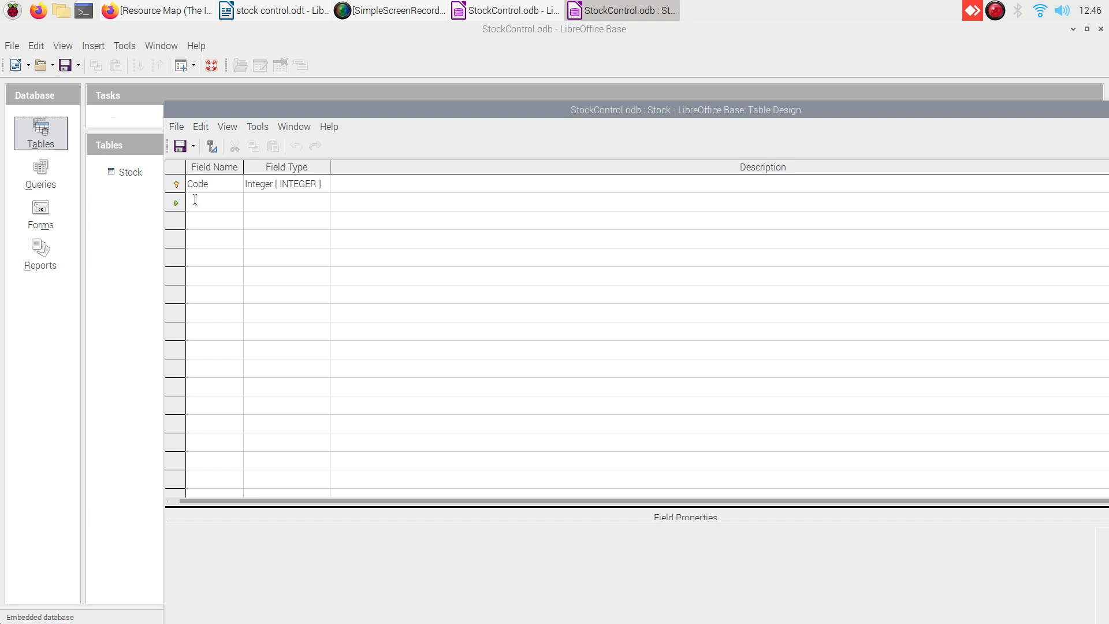
{"action": "type", "text": "Province"}
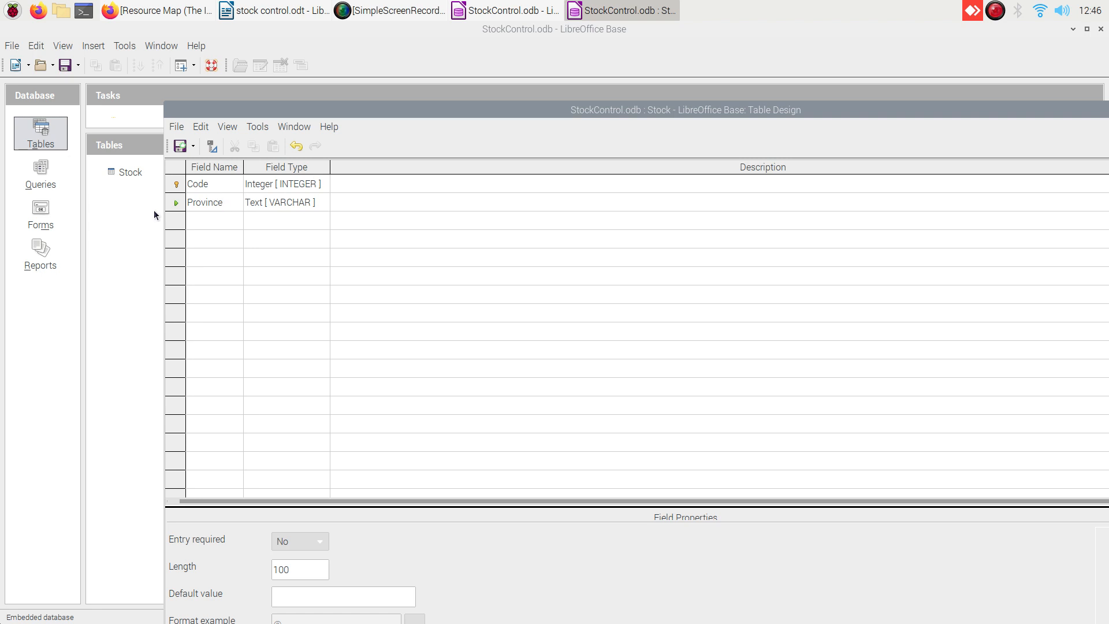
{"action": "left_click", "coordinate": [197, 224]}
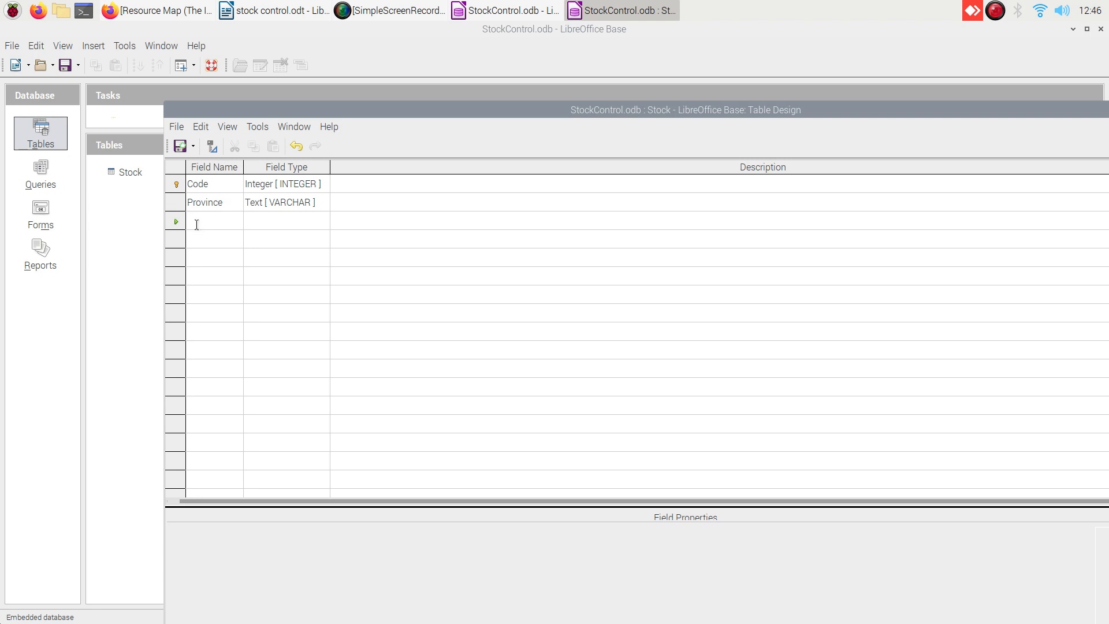
{"action": "type", "text": "Prod"}
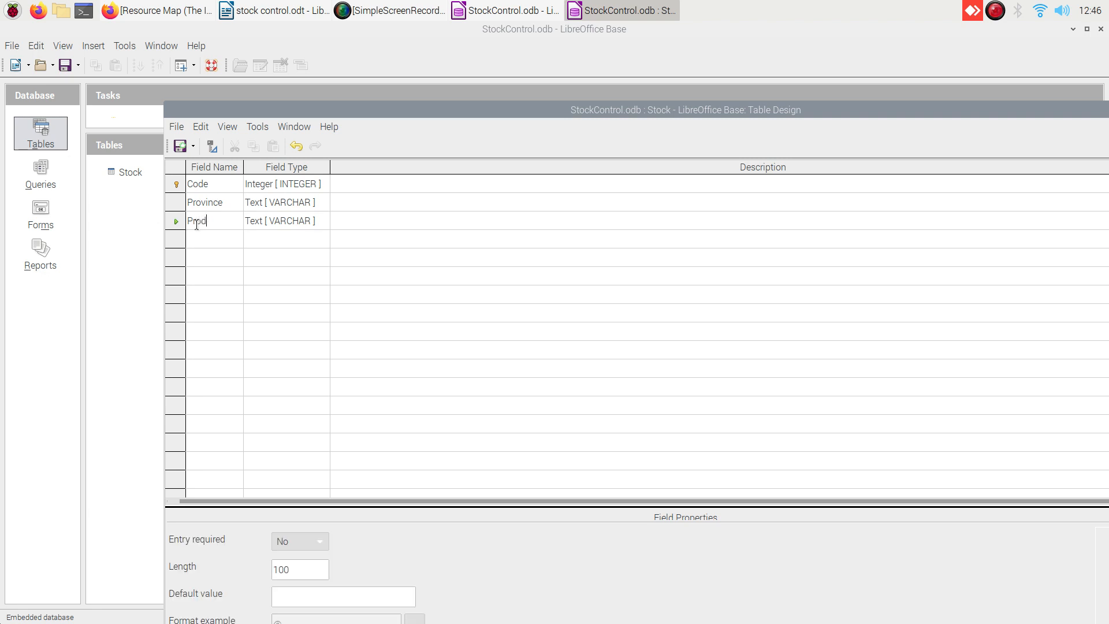
{"action": "type", "text": "uct"}
{"action": "left_click", "coordinate": [190, 242]}
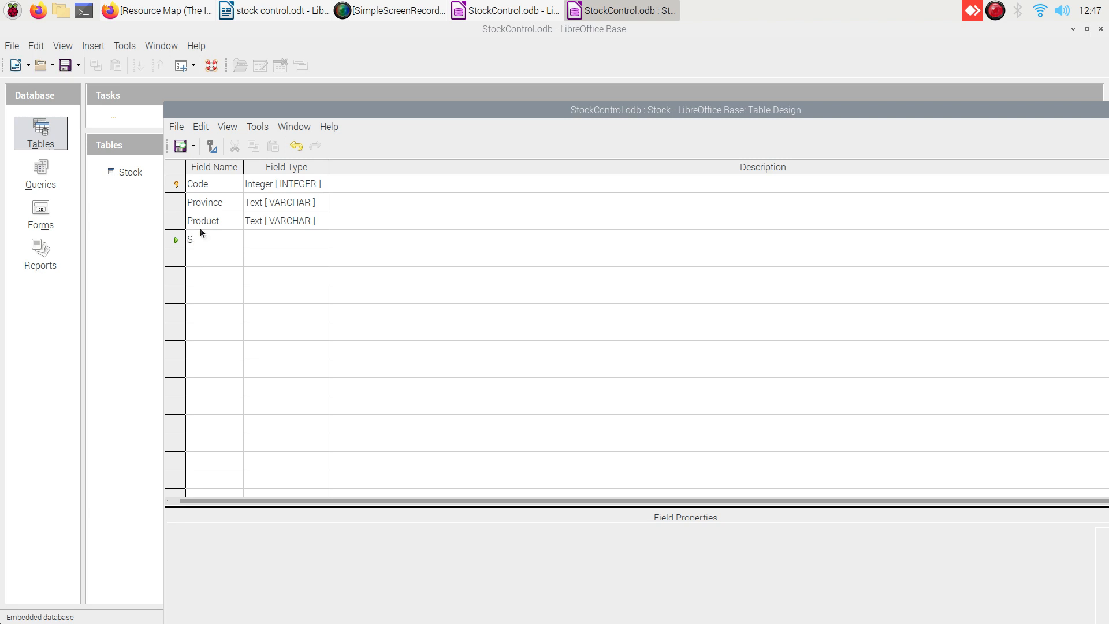
{"action": "type", "text": "Stock"}
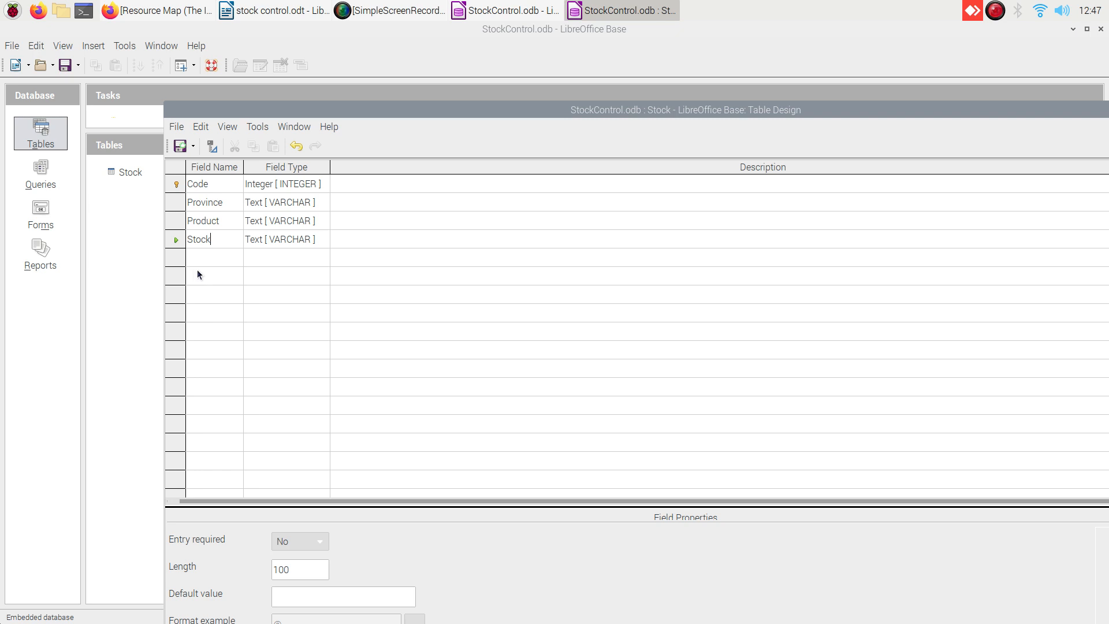
Change the Stock field's type to Integer [INTEGER].
{"action": "left_click", "coordinate": [321, 237]}
{"action": "left_click", "coordinate": [322, 237]}
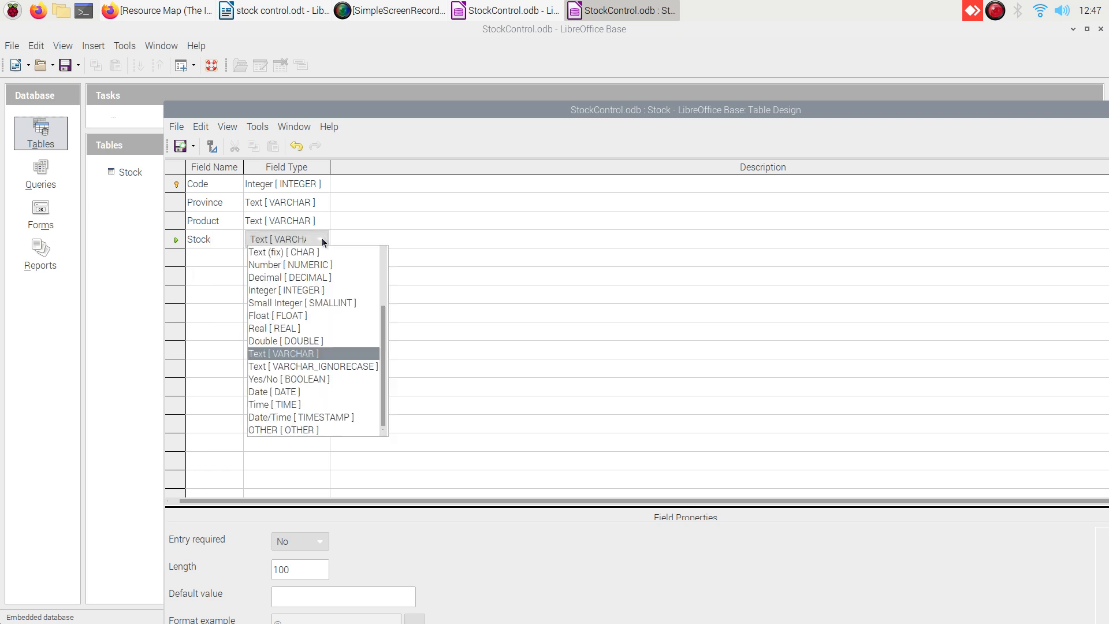
{"action": "left_click", "coordinate": [266, 292]}
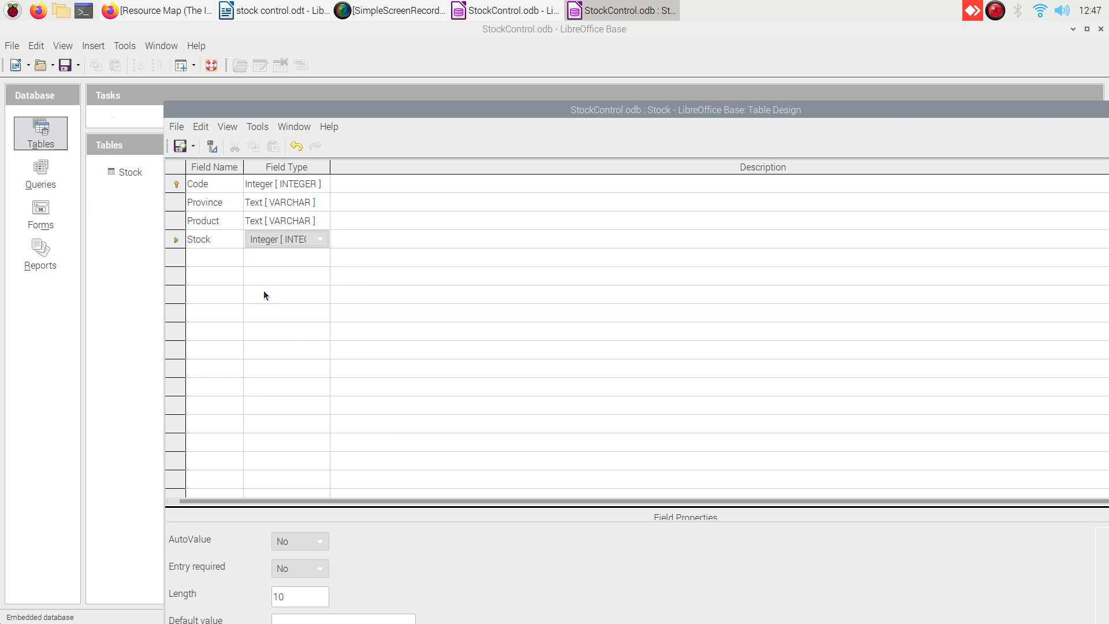
Add a fifth field named Reorder with type Integer [INTEGER].
{"action": "left_click", "coordinate": [209, 258]}
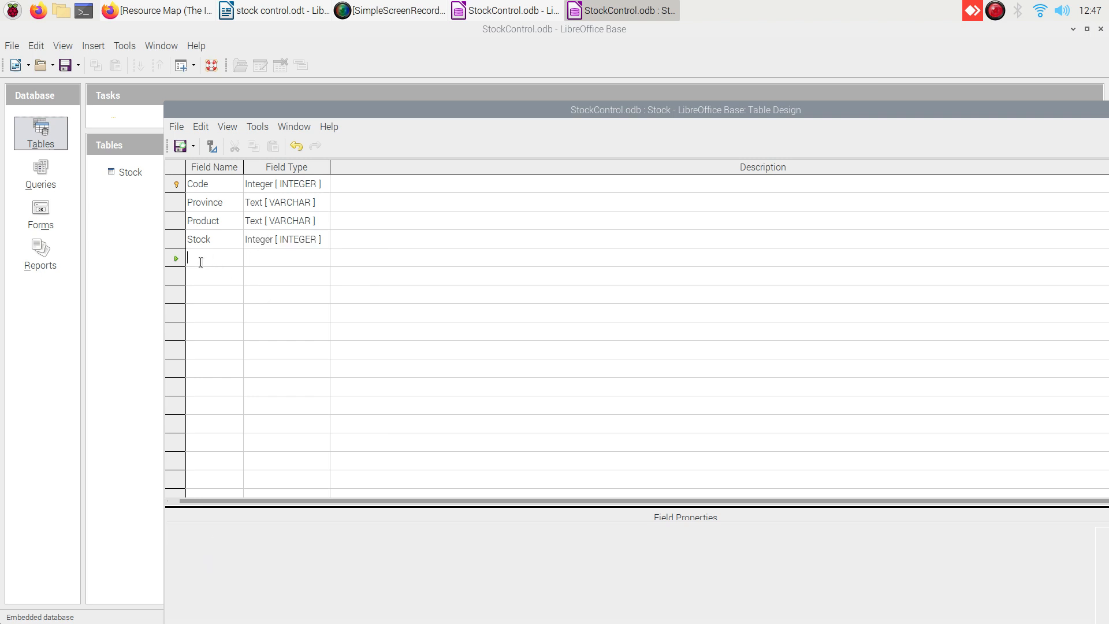
{"action": "type", "text": "Re"}
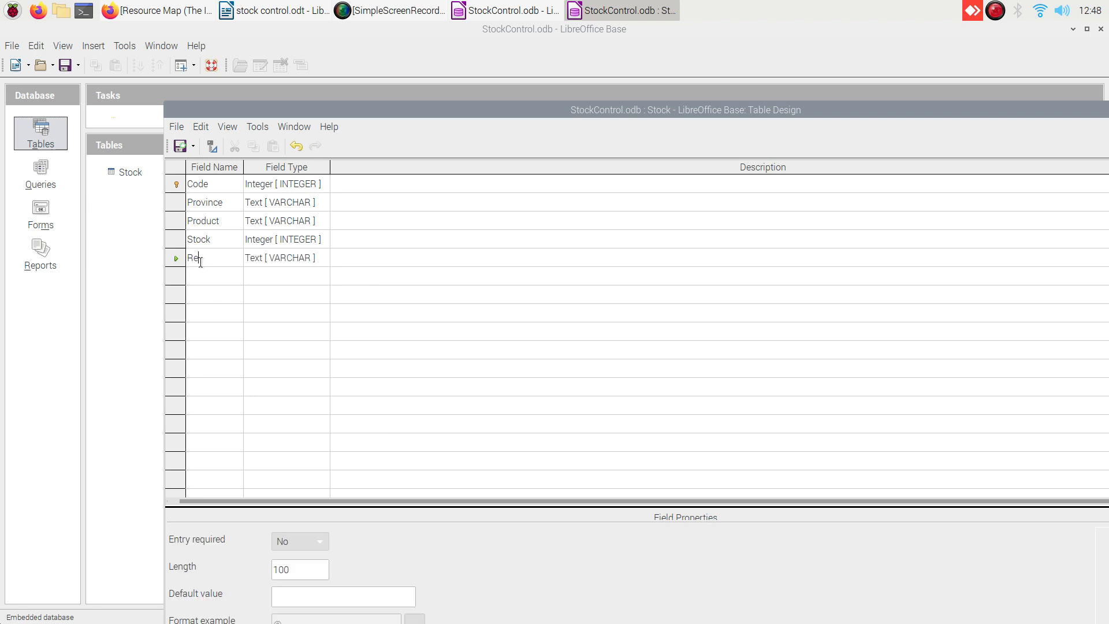
{"action": "type", "text": "order"}
{"action": "left_click", "coordinate": [321, 257]}
{"action": "left_click", "coordinate": [320, 258]}
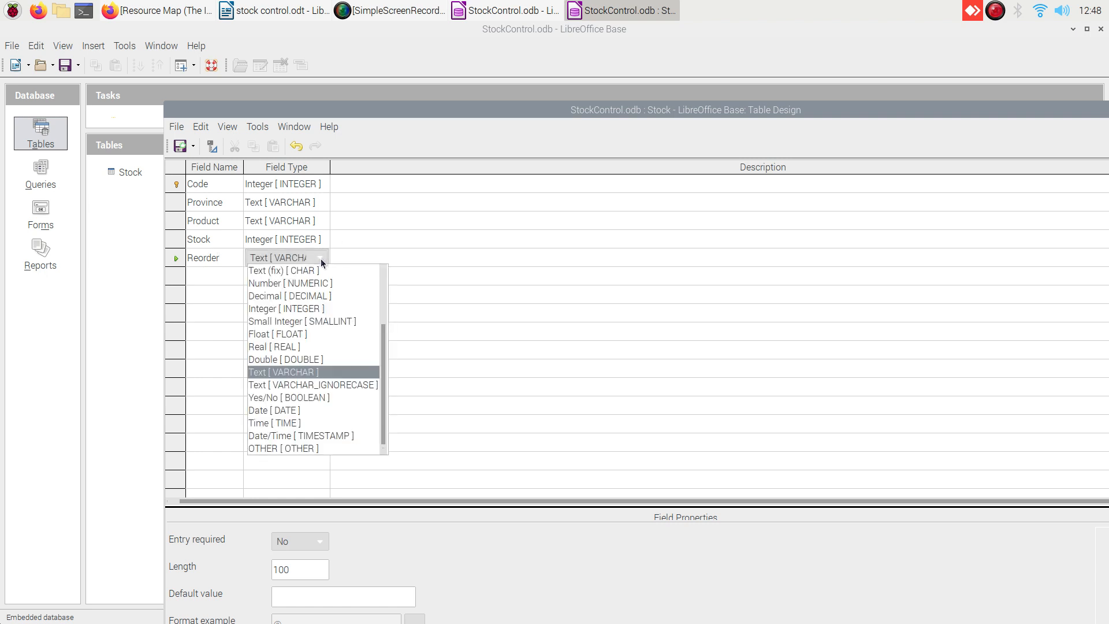
{"action": "left_click", "coordinate": [295, 309]}
{"action": "left_click", "coordinate": [206, 278]}
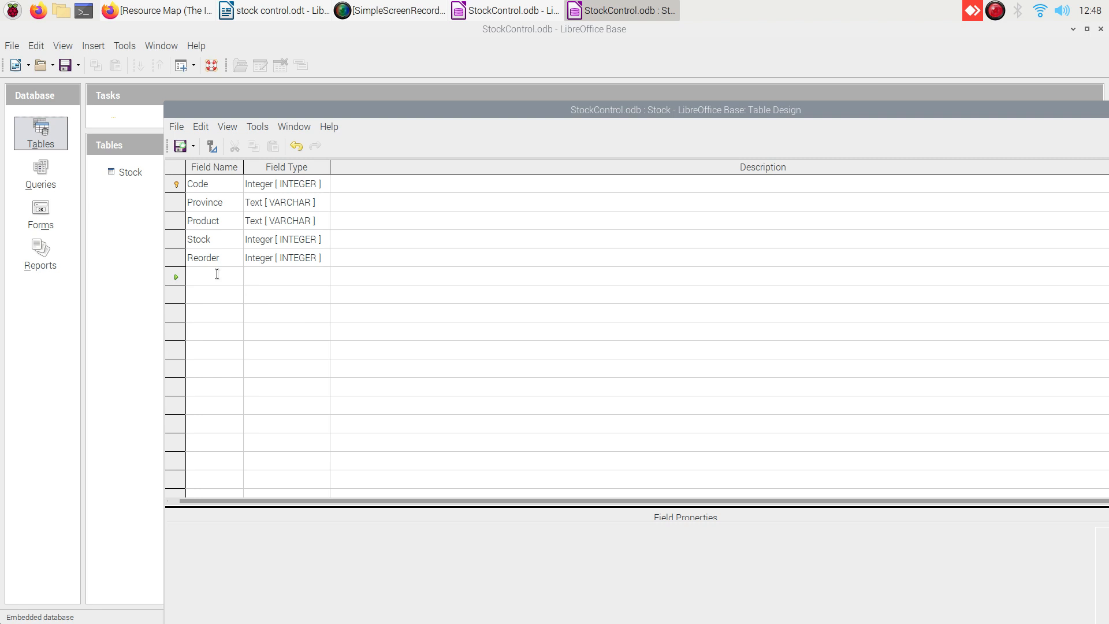
Add a Price field of type Decimal [DECIMAL] and bring Field Properties into view.
{"action": "type", "text": "Price"}
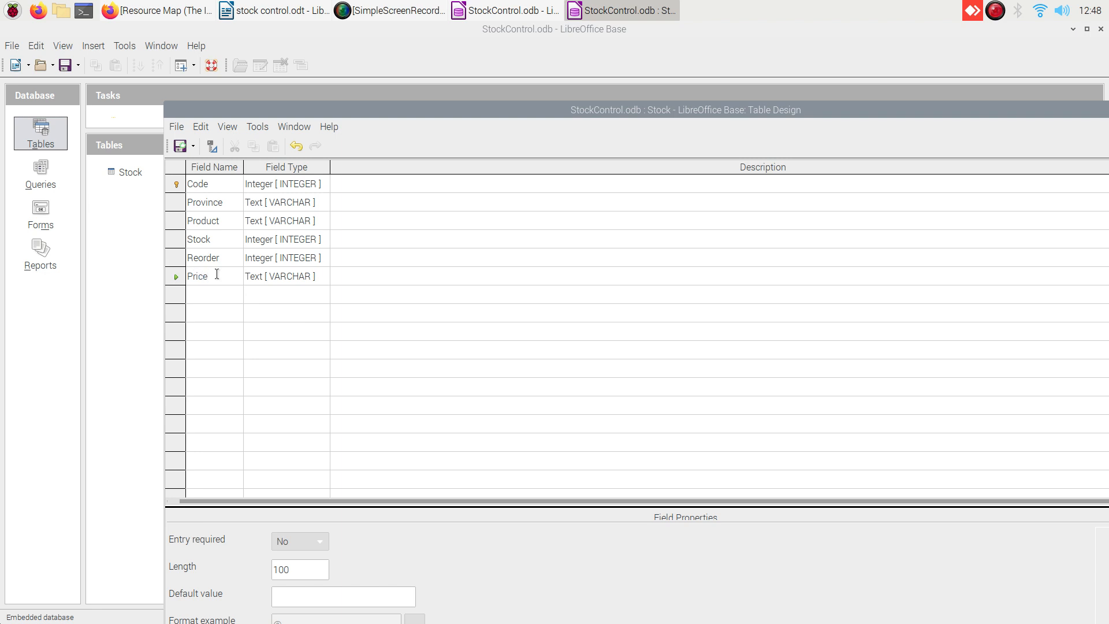
{"action": "left_click", "coordinate": [319, 275]}
{"action": "left_click", "coordinate": [318, 276]}
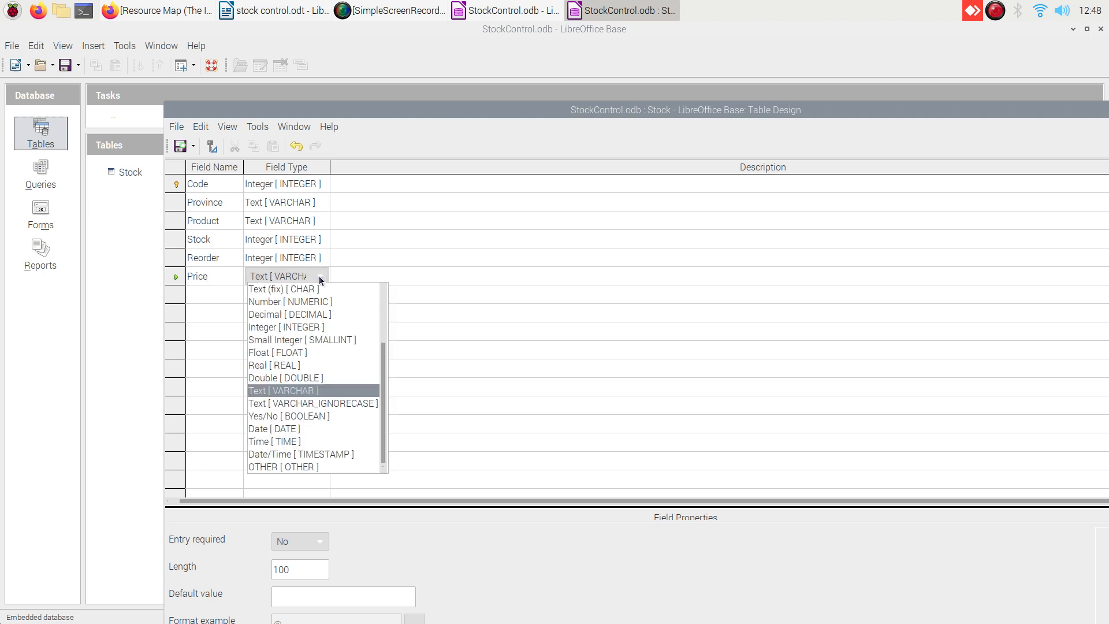
{"action": "left_click", "coordinate": [282, 315]}
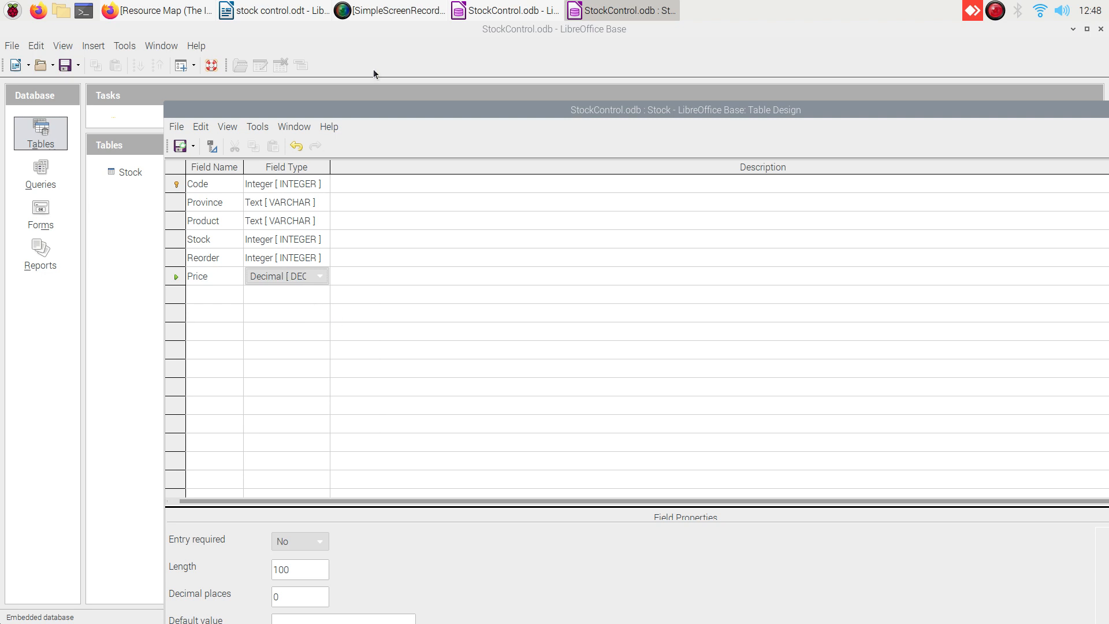
{"action": "left_click_drag", "start_coordinate": [411, 112], "coordinate": [400, 90]}
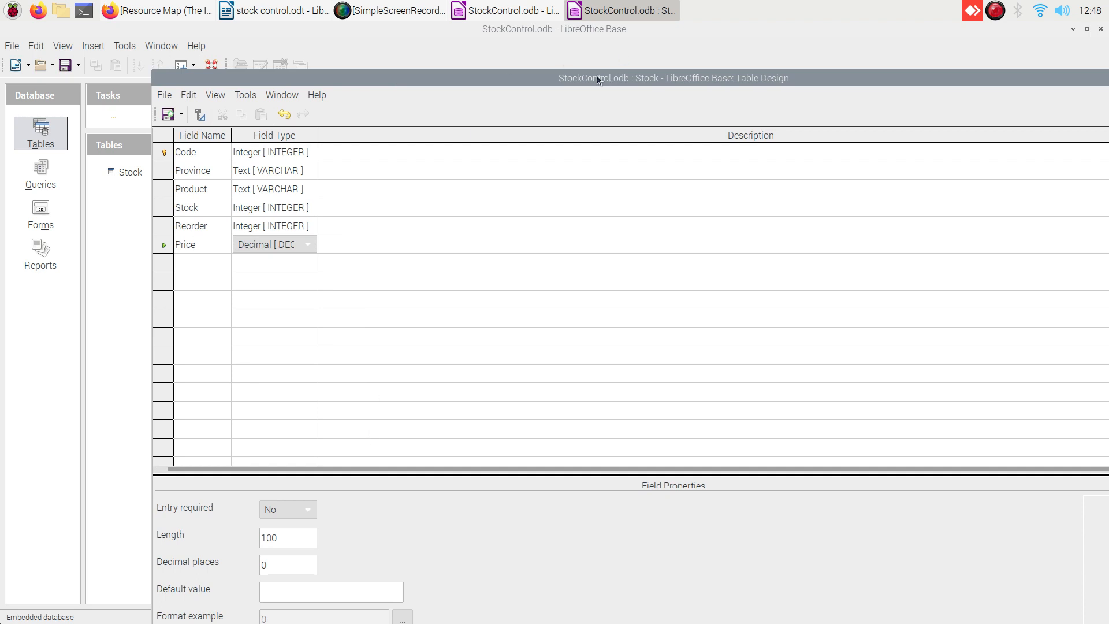
{"action": "left_click_drag", "start_coordinate": [588, 80], "coordinate": [561, 57]}
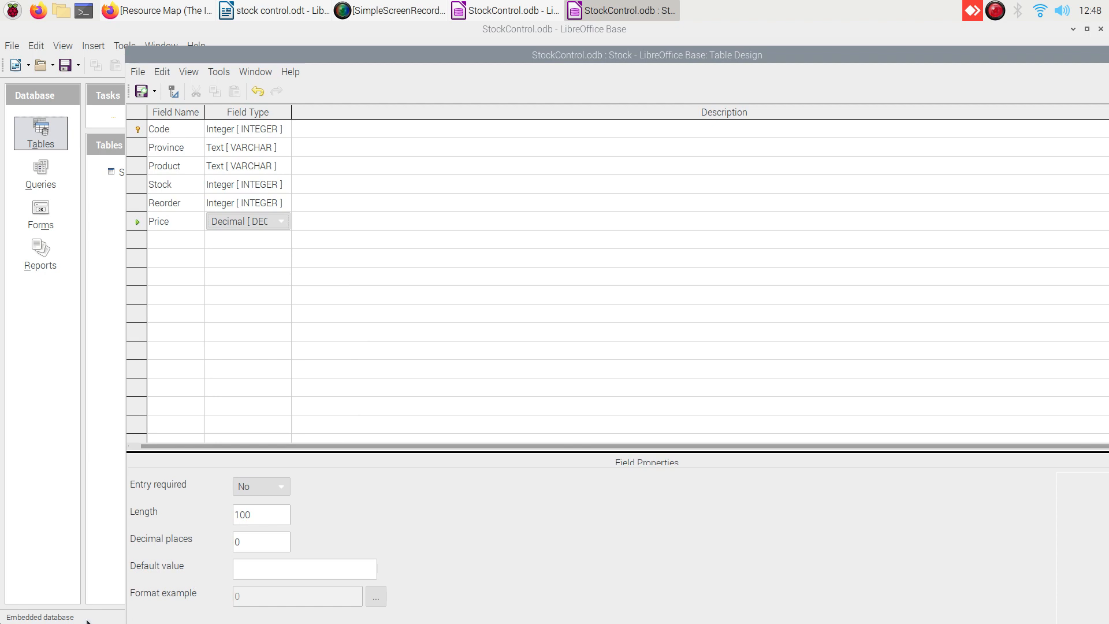
Give Price the Currency format so its example reads £0.00.
{"action": "left_click", "coordinate": [375, 596]}
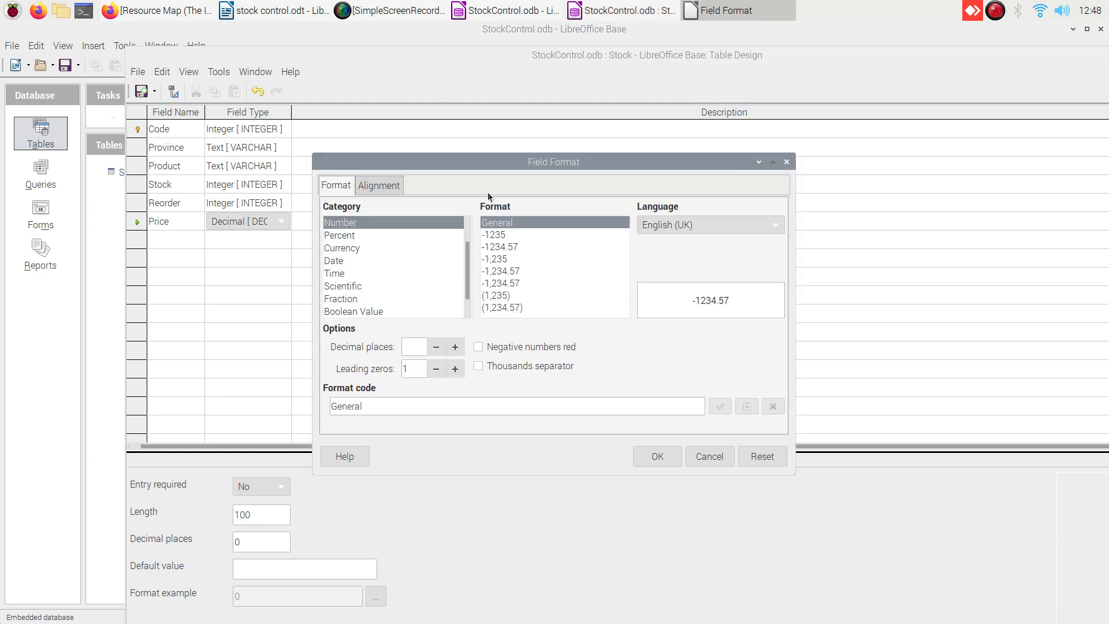
{"action": "left_click", "coordinate": [330, 248]}
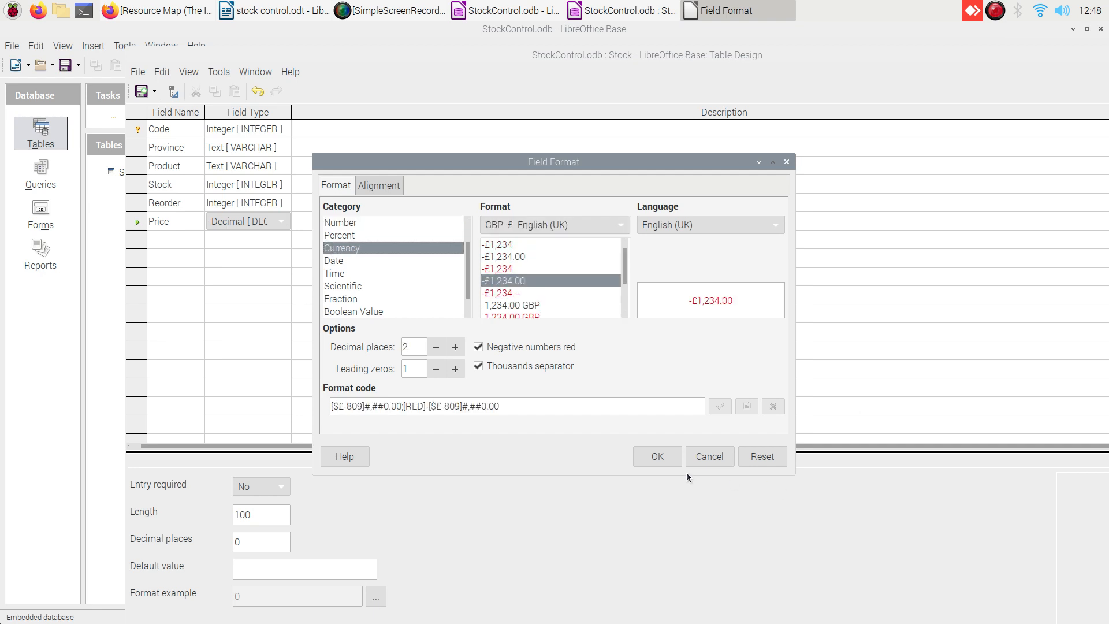
{"action": "left_click", "coordinate": [662, 462]}
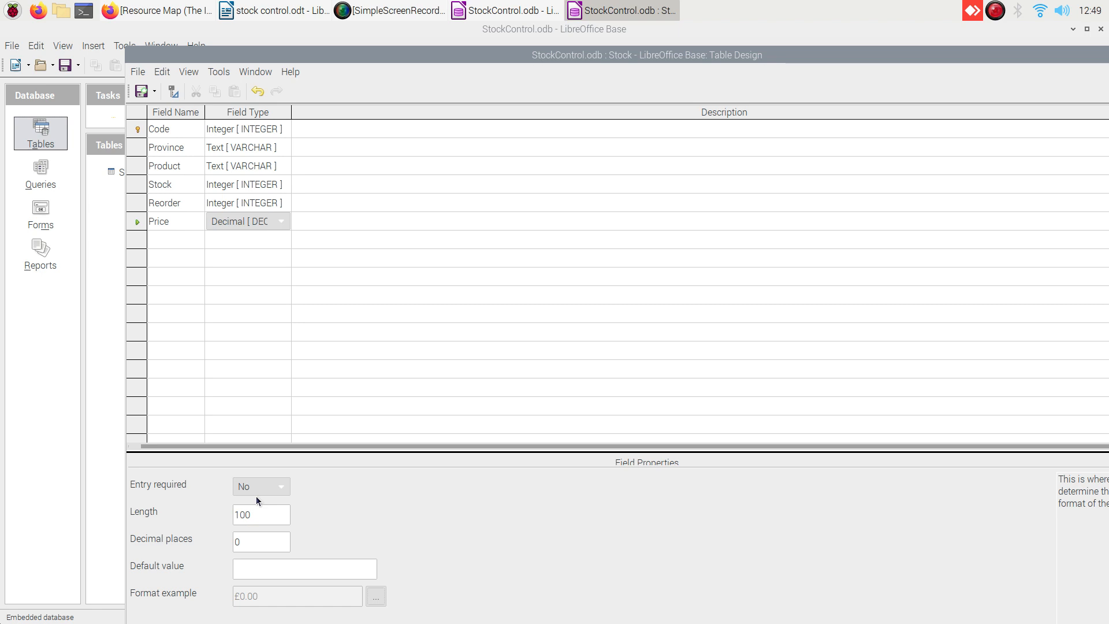
Add a Special field of type Yes/No [BOOLEAN], leaving its default value at <none>.
{"action": "left_click", "coordinate": [164, 240]}
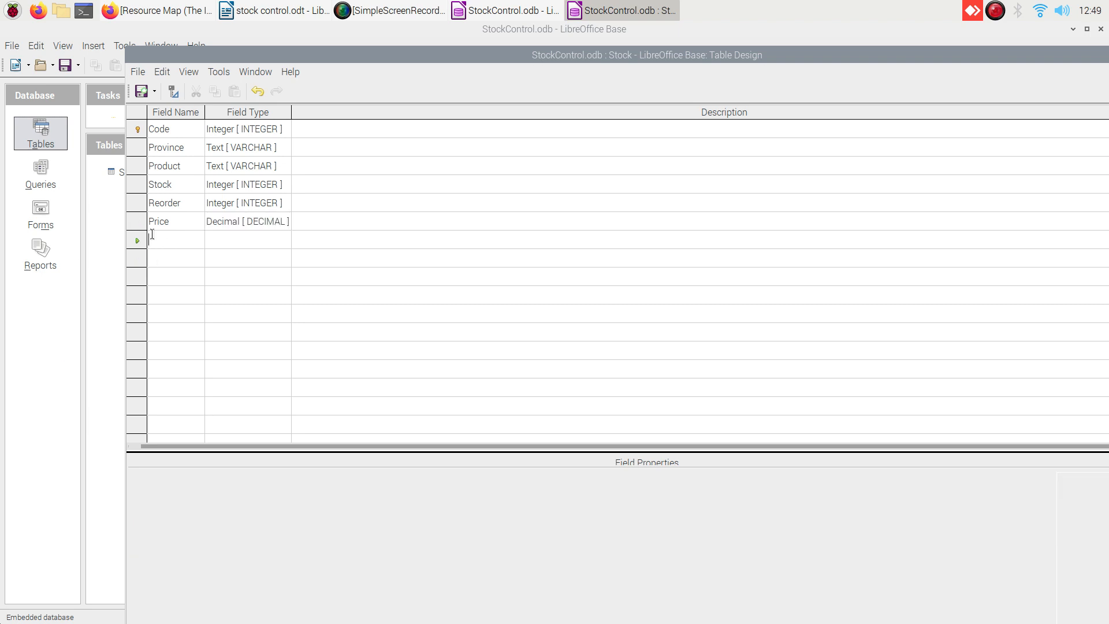
{"action": "type", "text": "Special"}
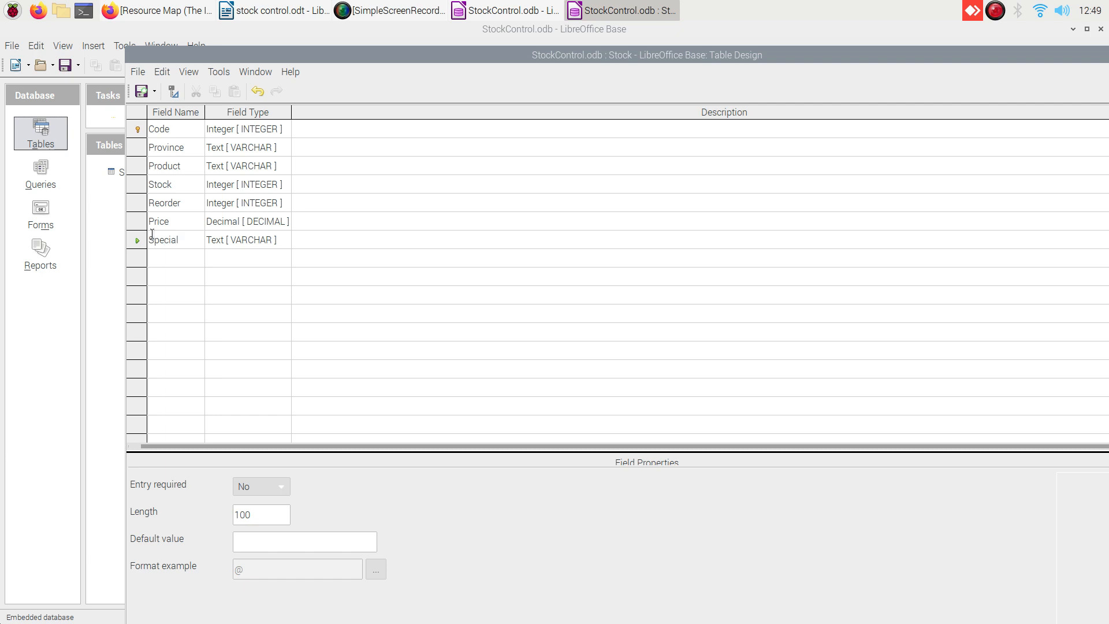
{"action": "left_click", "coordinate": [284, 237]}
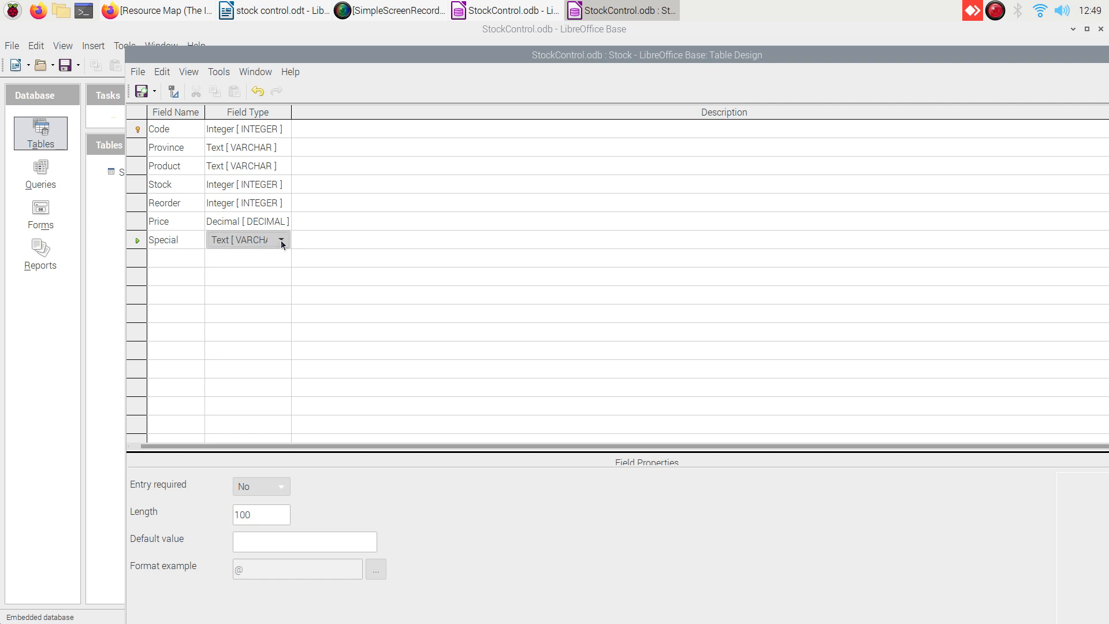
{"action": "left_click", "coordinate": [281, 240]}
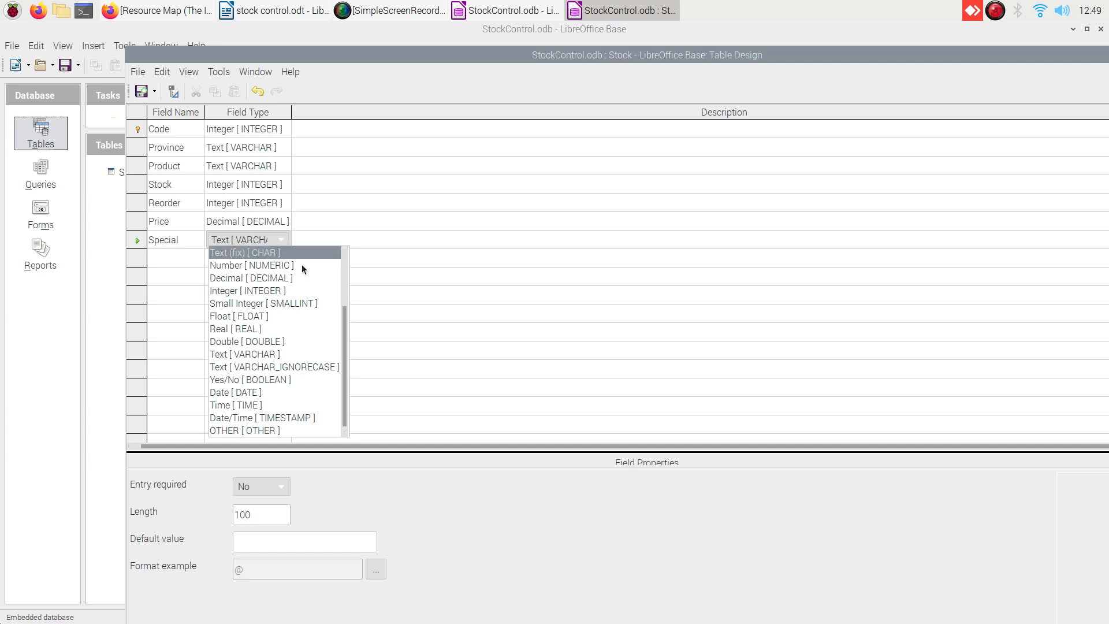
{"action": "left_click", "coordinate": [233, 379]}
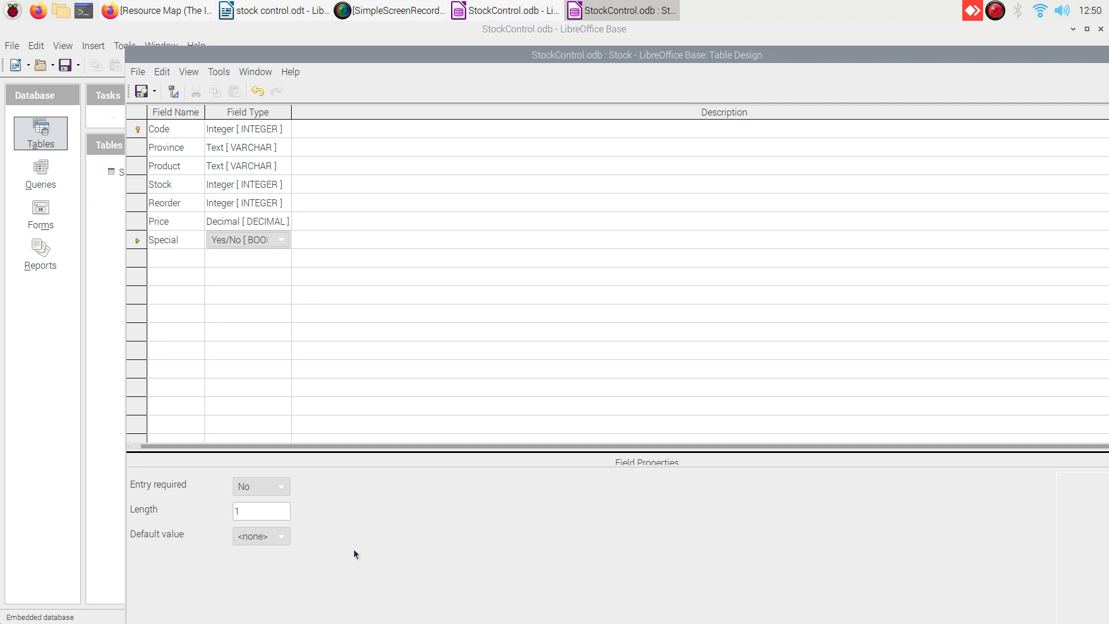
{"action": "left_click", "coordinate": [282, 537]}
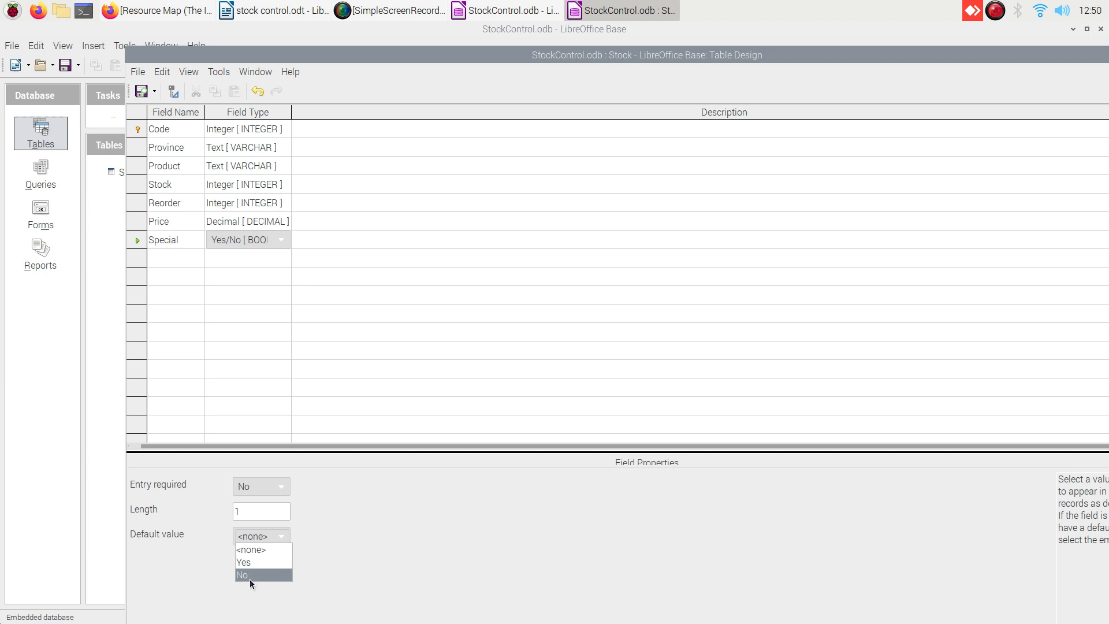
{"action": "left_click", "coordinate": [279, 538]}
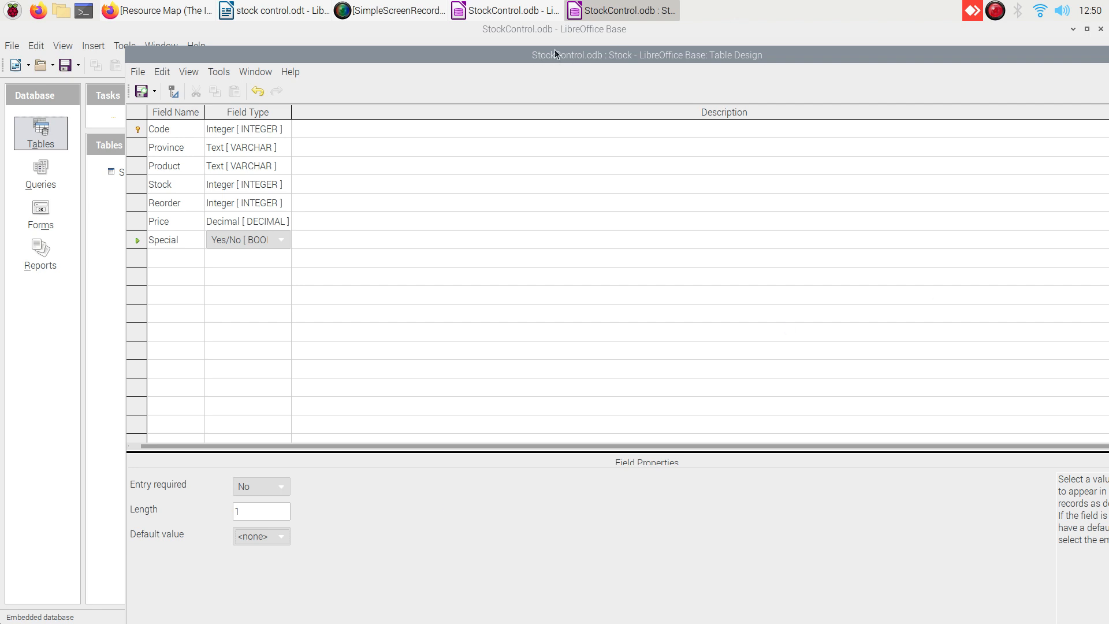
{"action": "left_click_drag", "start_coordinate": [546, 52], "coordinate": [473, 53]}
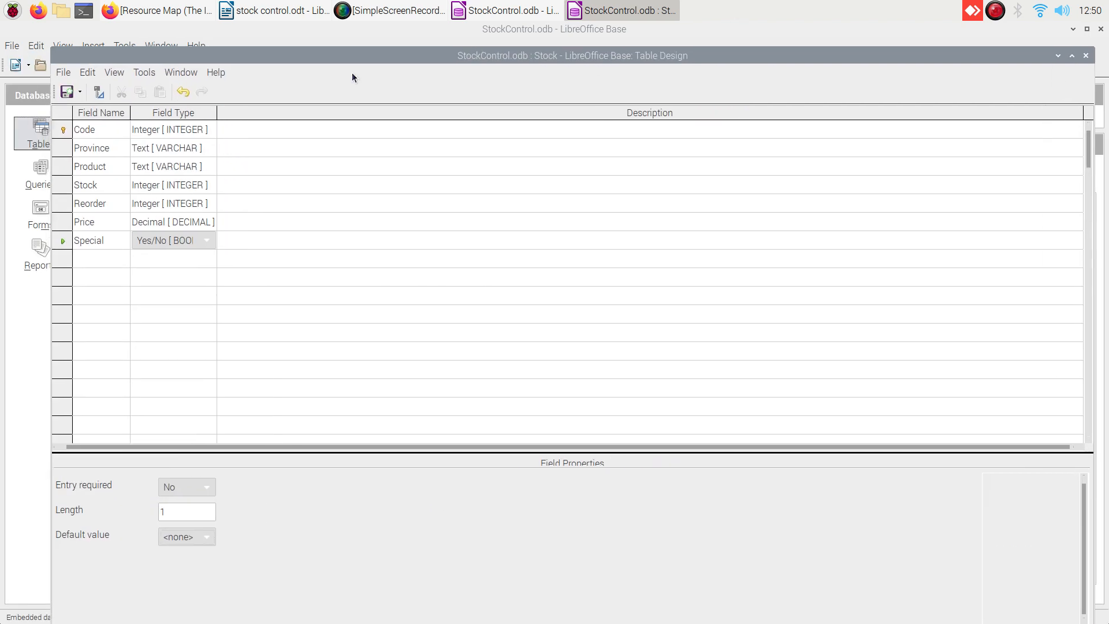
Save the seven-field Stock table design.
{"action": "left_click", "coordinate": [67, 93]}
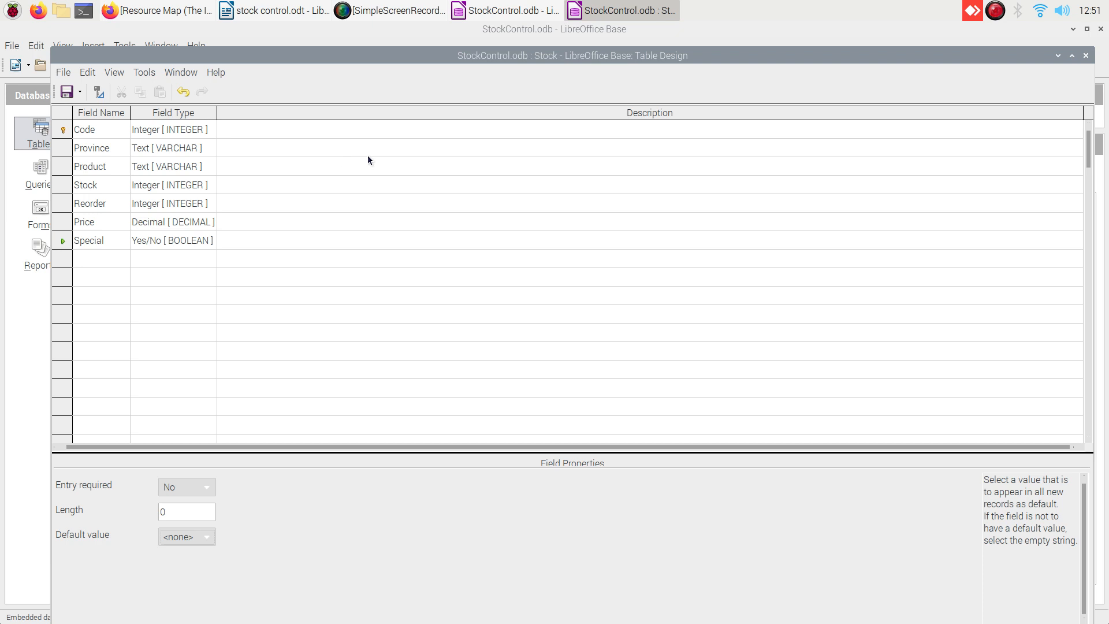
Close the table design and save StockControl.odb from the main database window.
{"action": "left_click", "coordinate": [1085, 55]}
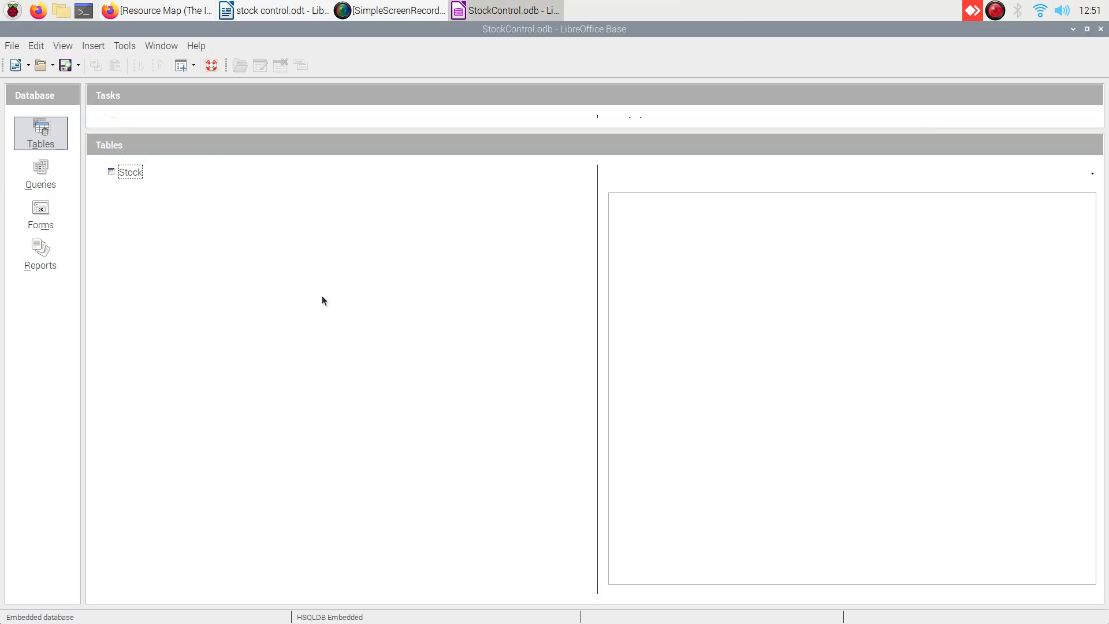
{"action": "left_click", "coordinate": [111, 173]}
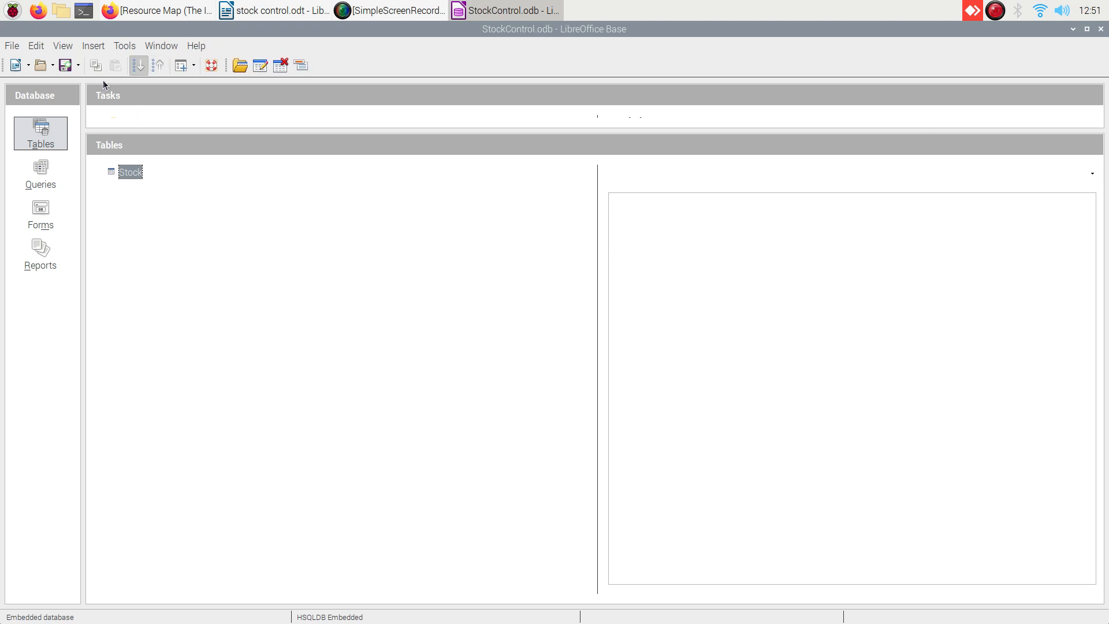
{"action": "left_click", "coordinate": [68, 68]}
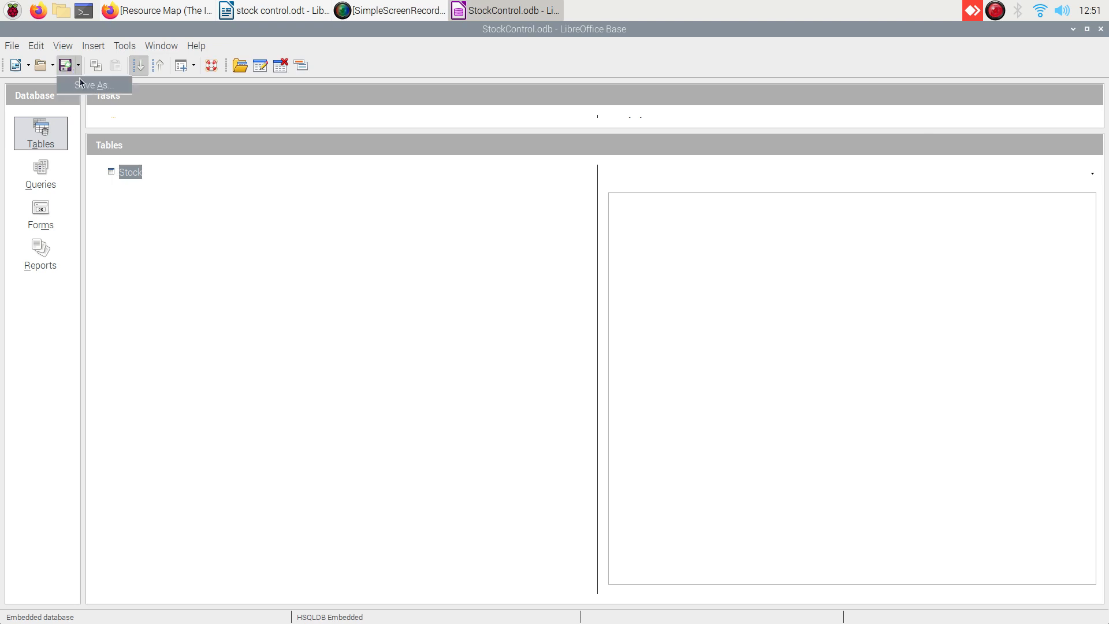
{"action": "left_click", "coordinate": [68, 66]}
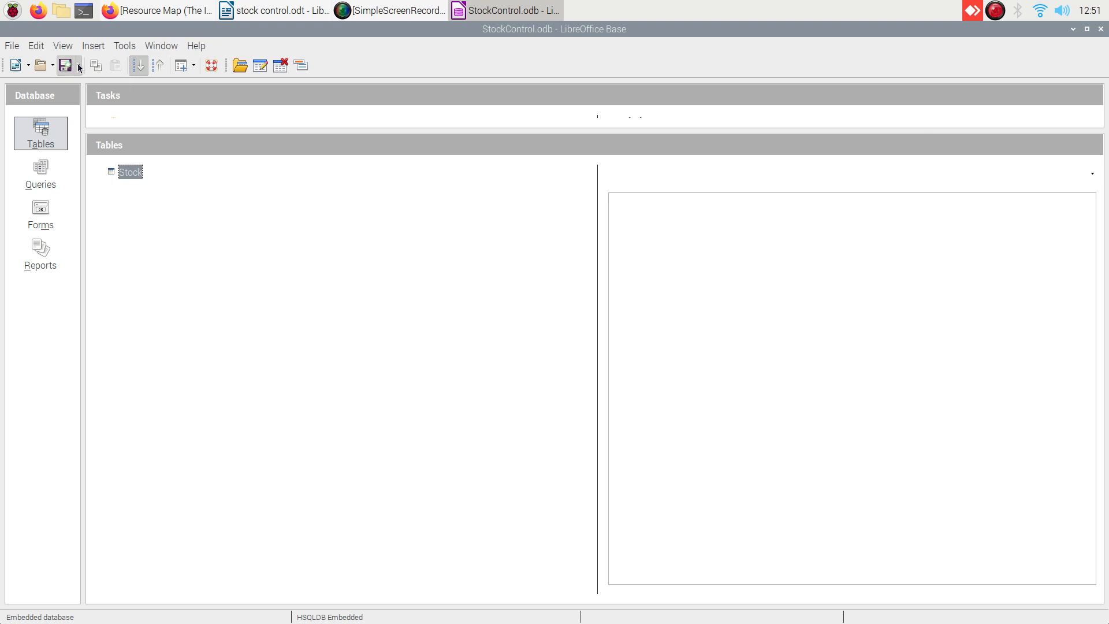
{"action": "left_click", "coordinate": [75, 66]}
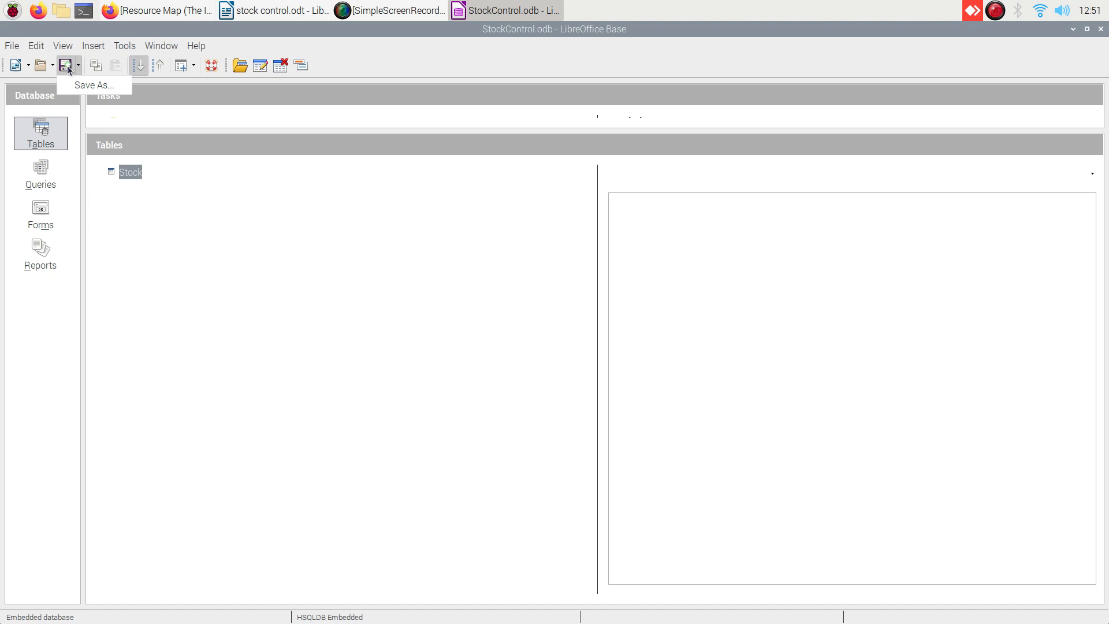
{"action": "left_click", "coordinate": [74, 67]}
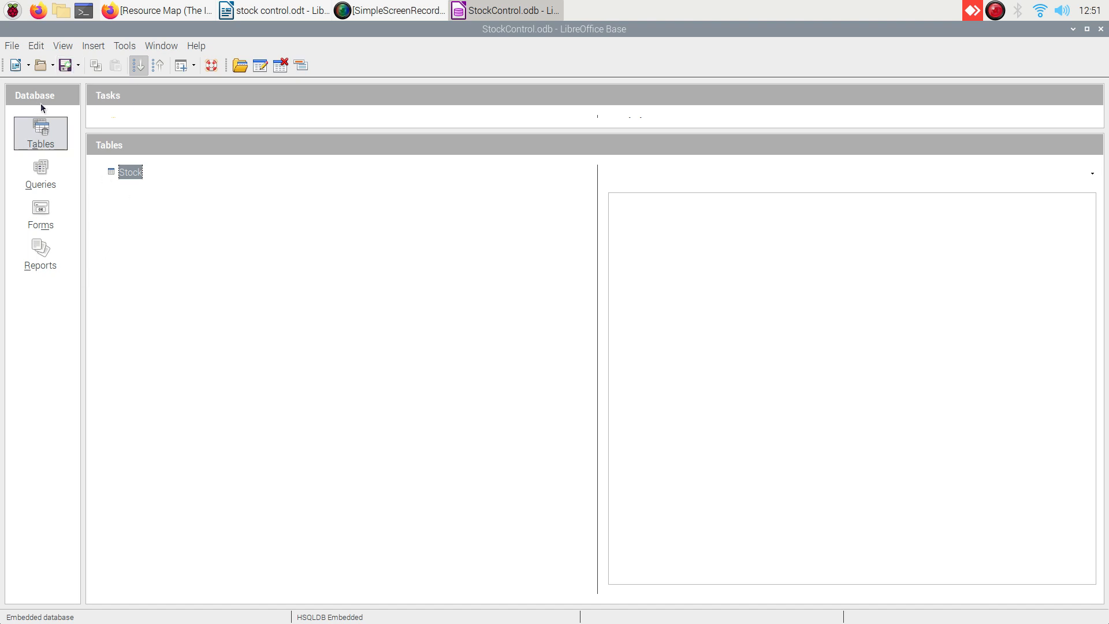
{"action": "left_click", "coordinate": [40, 138]}
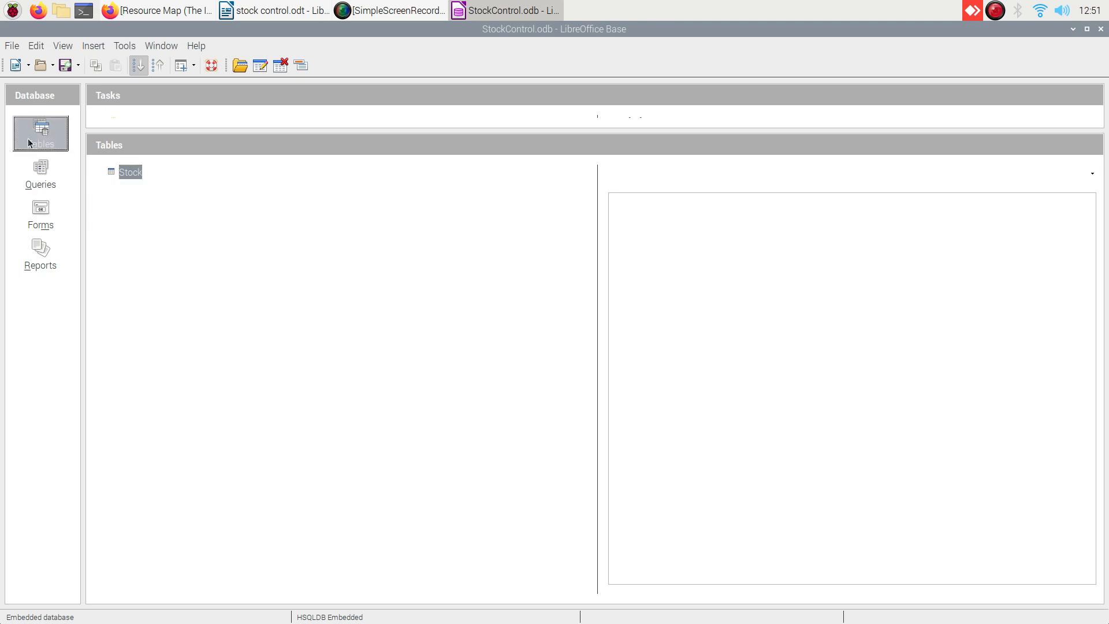
{"action": "left_click", "coordinate": [64, 67]}
{"action": "left_click", "coordinate": [126, 168]}
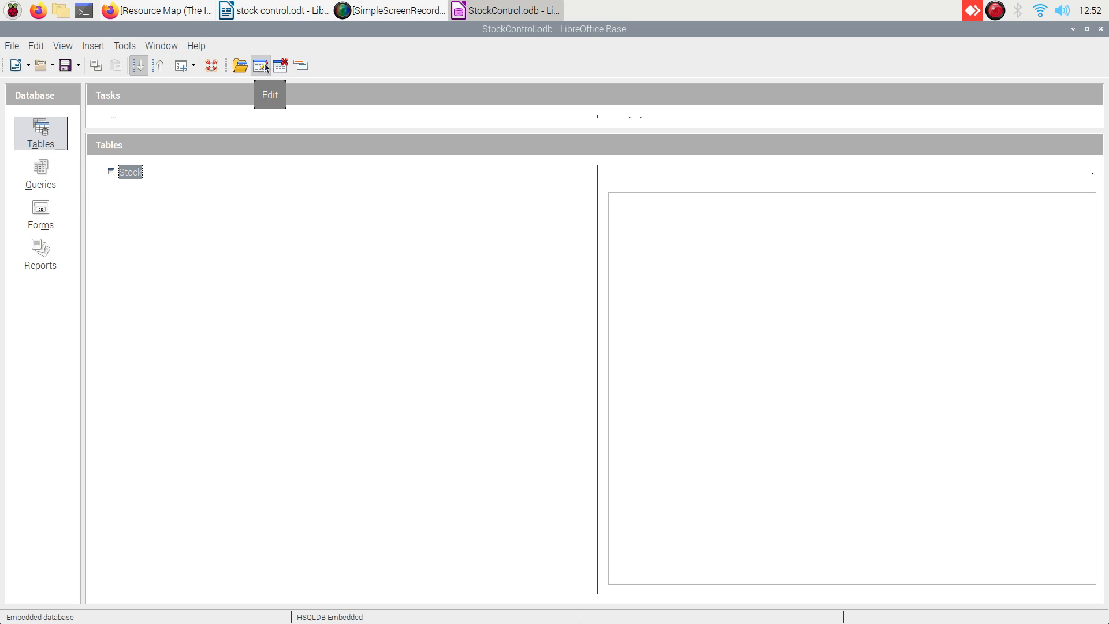
Review the Stock table's fields in design view, then rename the table to StockItems.
{"action": "left_click", "coordinate": [261, 67]}
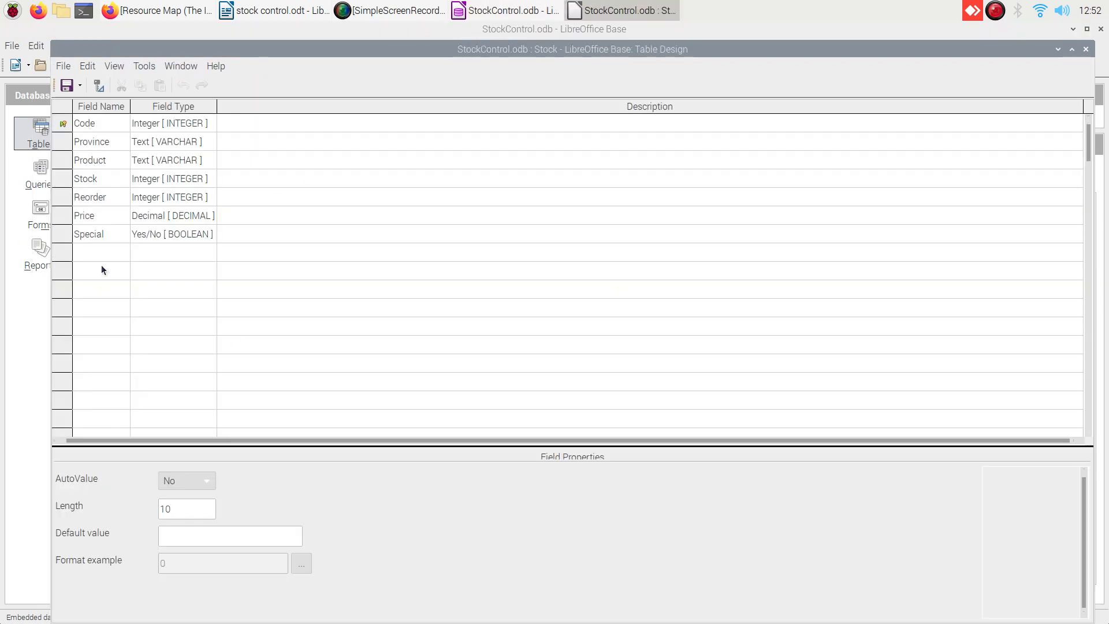
{"action": "left_click", "coordinate": [1088, 52]}
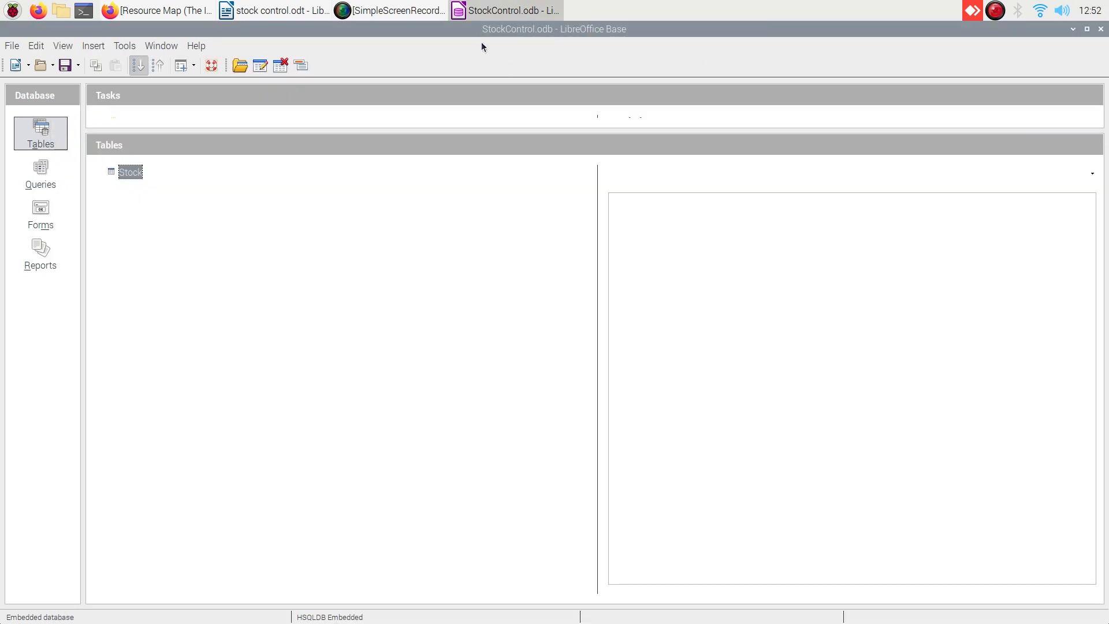
{"action": "left_click", "coordinate": [300, 70]}
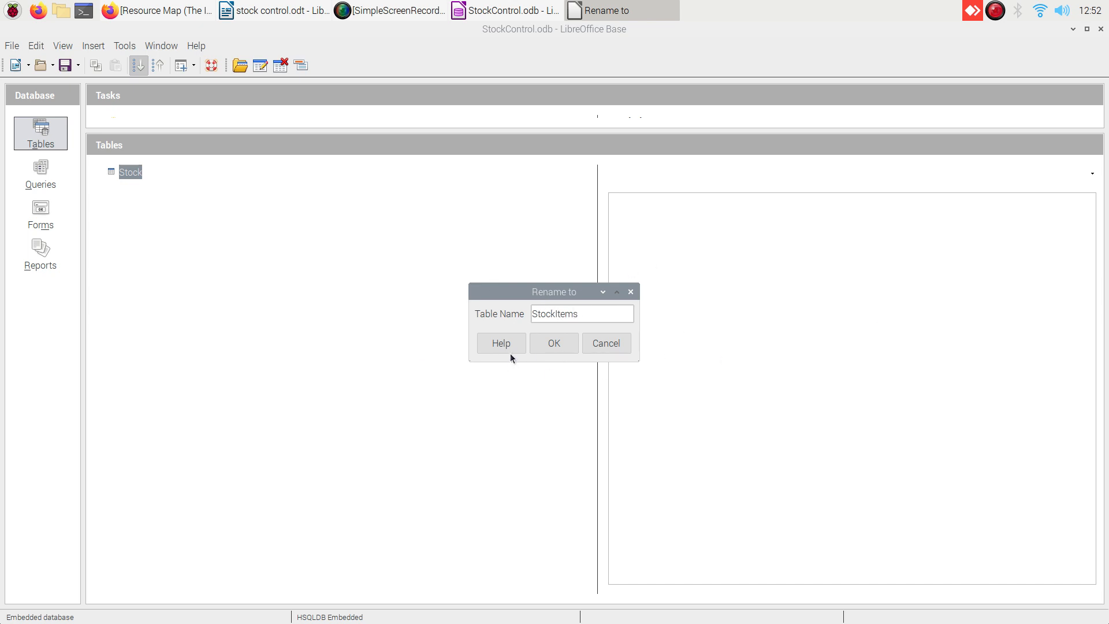
{"action": "left_click", "coordinate": [555, 343]}
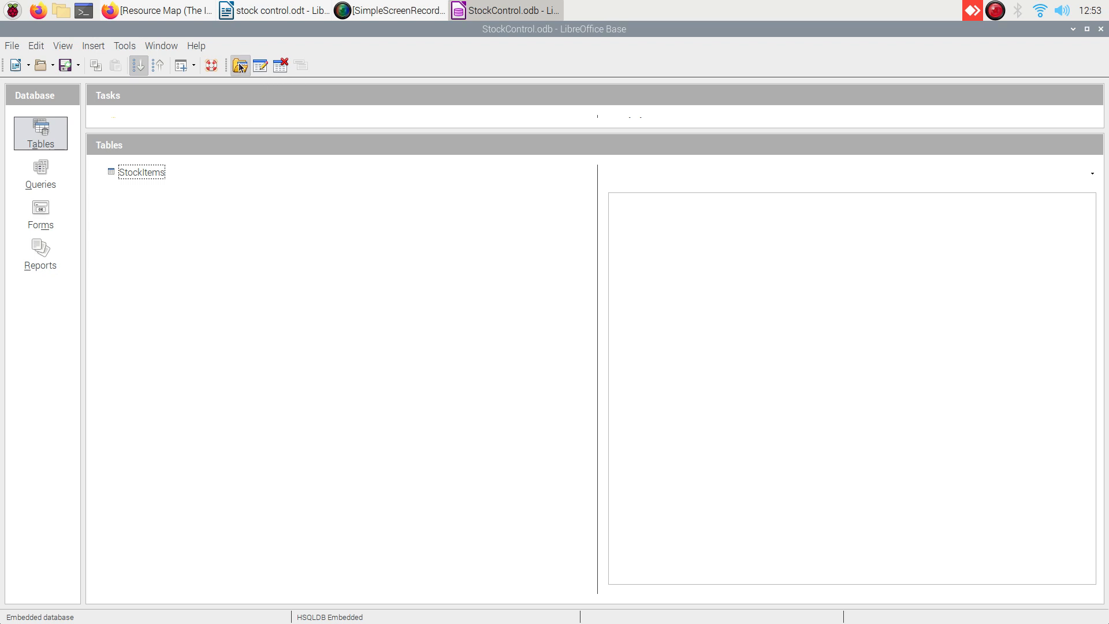
{"action": "left_click", "coordinate": [115, 174]}
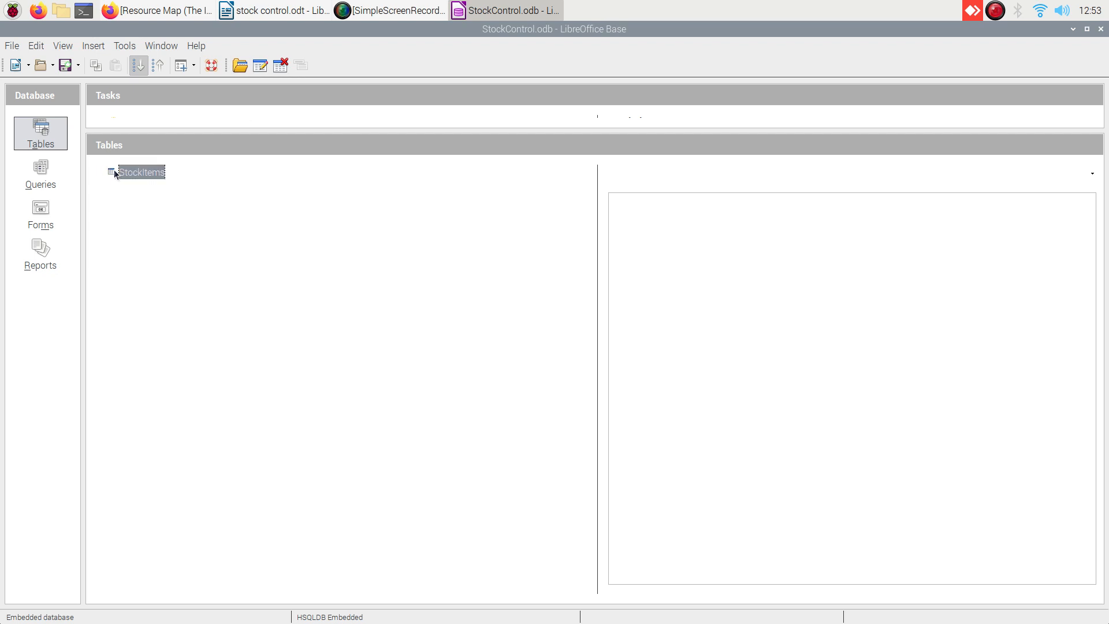
Open StockItems for data entry, type 4010Northern in Code and select Northern.
{"action": "left_click", "coordinate": [238, 66]}
{"action": "left_click", "coordinate": [231, 69]}
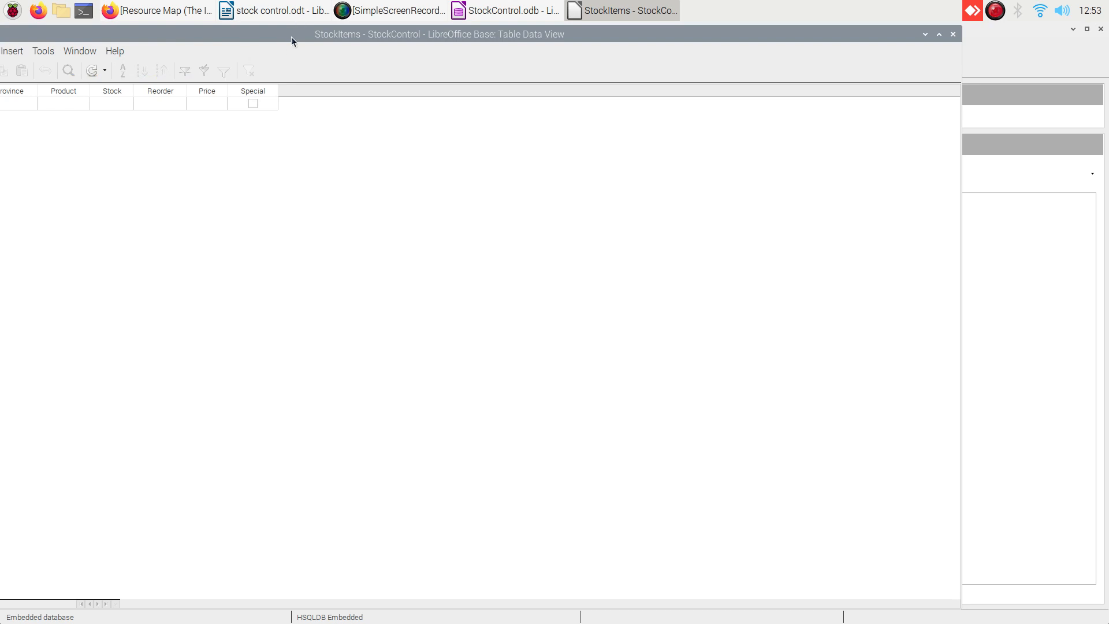
{"action": "left_click_drag", "start_coordinate": [291, 36], "coordinate": [379, 37]}
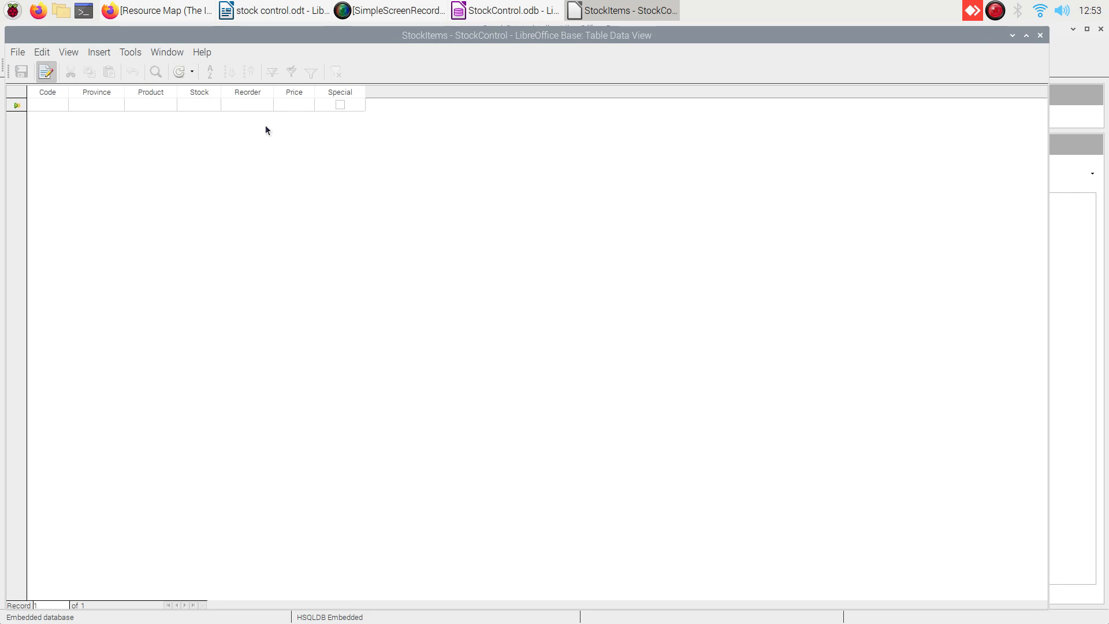
{"action": "type", "text": "40"}
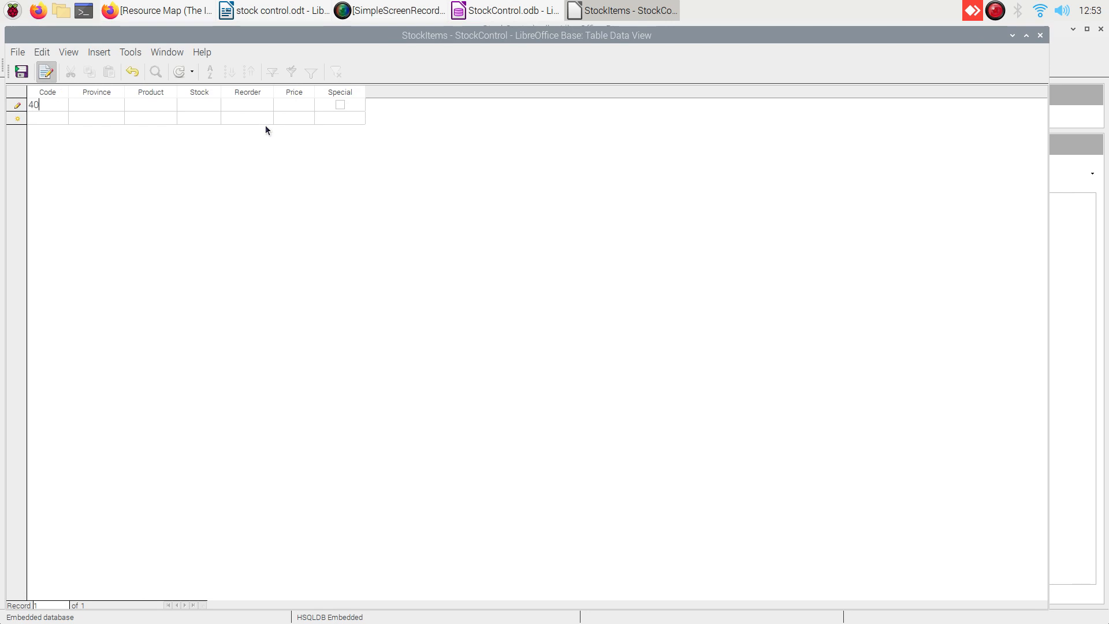
{"action": "type", "text": "10Northern"}
{"action": "key", "text": "shift+Left"}
{"action": "key", "text": "shift+Left"}
{"action": "key", "text": "shift+Left"}
{"action": "key", "text": "shift+Left"}
{"action": "key", "text": "shift+Left"}
{"action": "key", "text": "shift+Left"}
{"action": "key", "text": "shift+Left"}
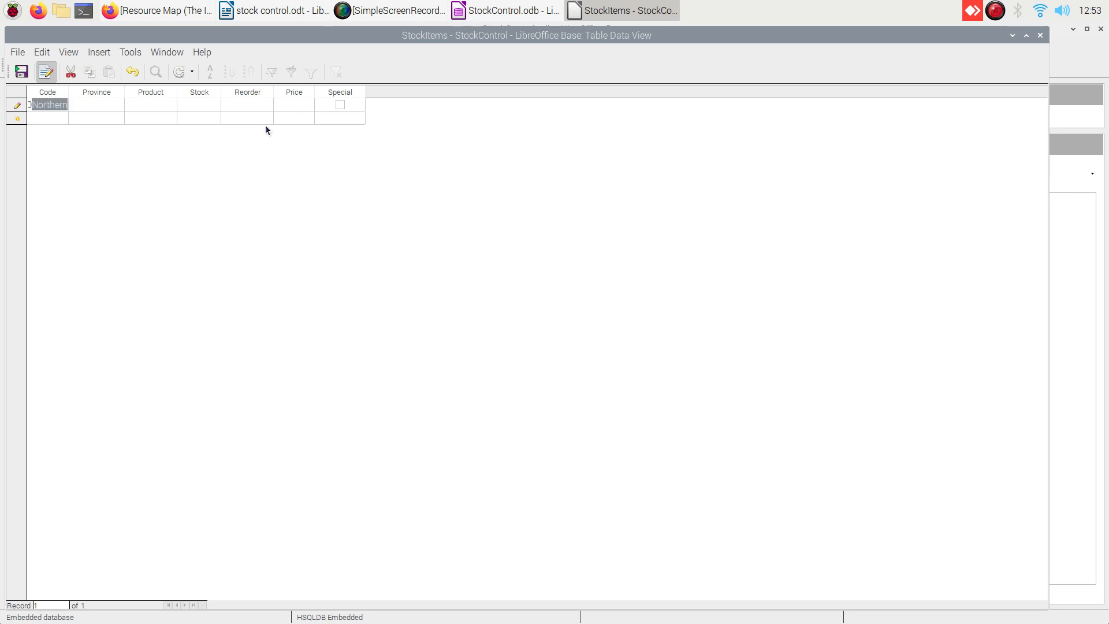
Move Northern from the Code field into the Province field.
{"action": "left_click", "coordinate": [70, 72]}
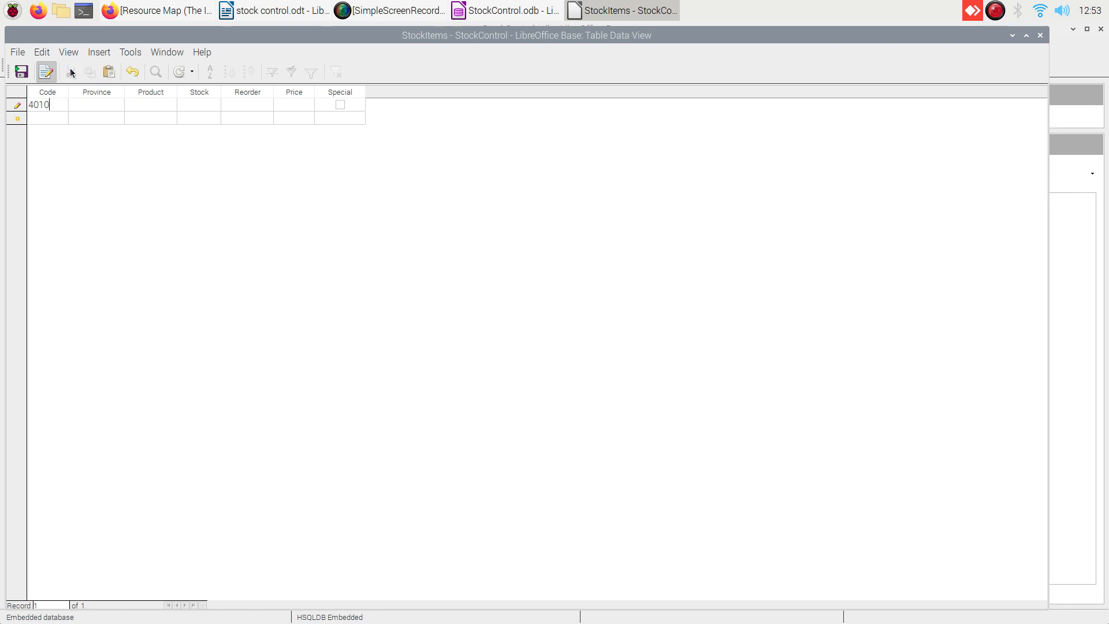
{"action": "right_click", "coordinate": [91, 103]}
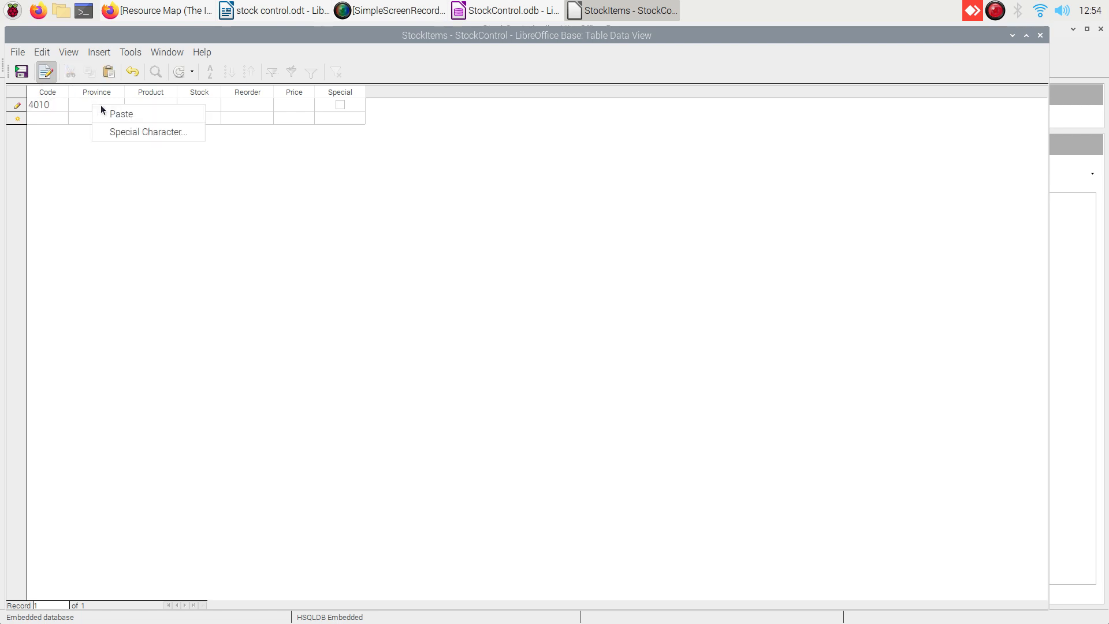
{"action": "left_click", "coordinate": [114, 115]}
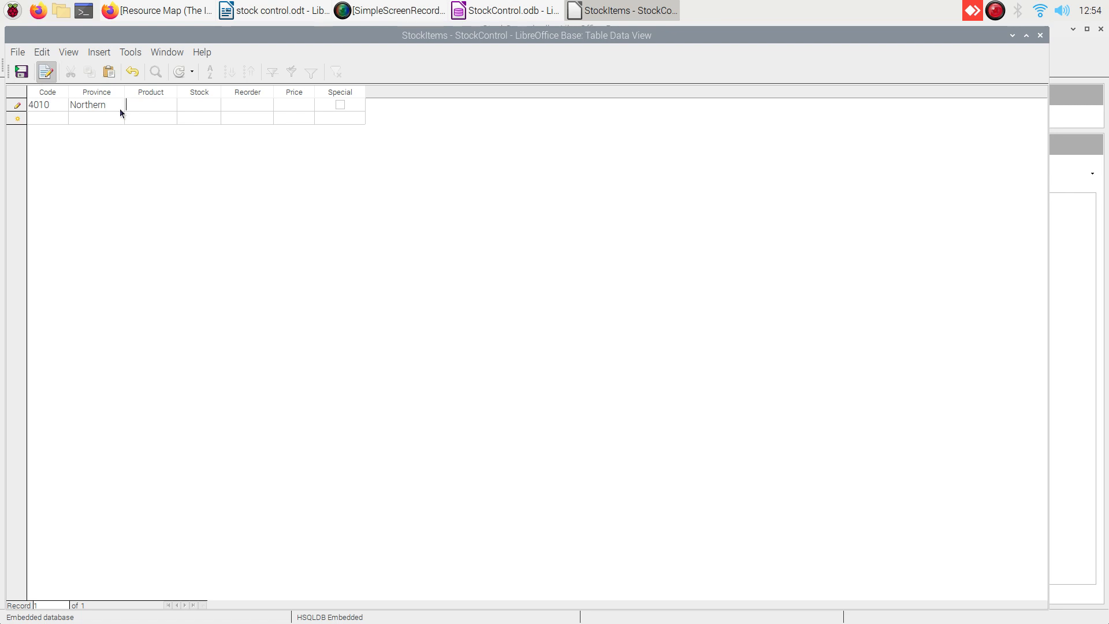
Fill the remaining fields with Groundnuts, 100, 50 and 85.
{"action": "key", "text": "Tab"}
{"action": "type", "text": "G"}
{"action": "type", "text": "round"}
{"action": "type", "text": "nuts"}
{"action": "type", "text": "100"}
{"action": "type", "text": "5"}
{"action": "type", "text": "0"}
{"action": "type", "text": "8"}
{"action": "type", "text": "5"}
Add a second StockItems record with Code 5052, save it, and close the data view.
{"action": "left_click", "coordinate": [43, 119]}
{"action": "type", "text": "505"}
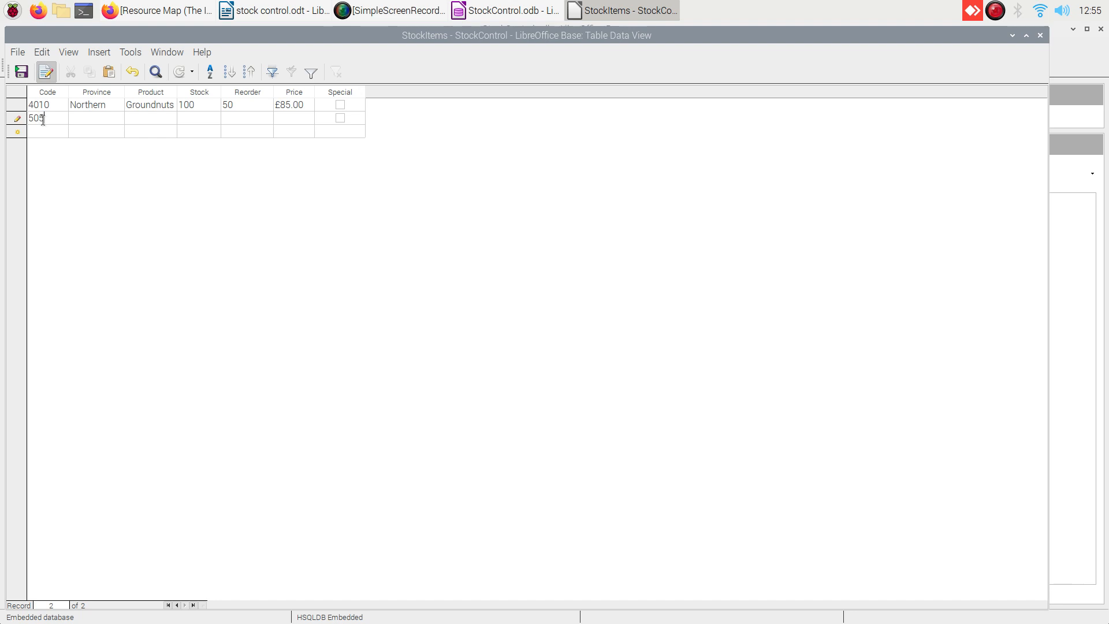
{"action": "type", "text": "2"}
{"action": "left_click", "coordinate": [21, 72]}
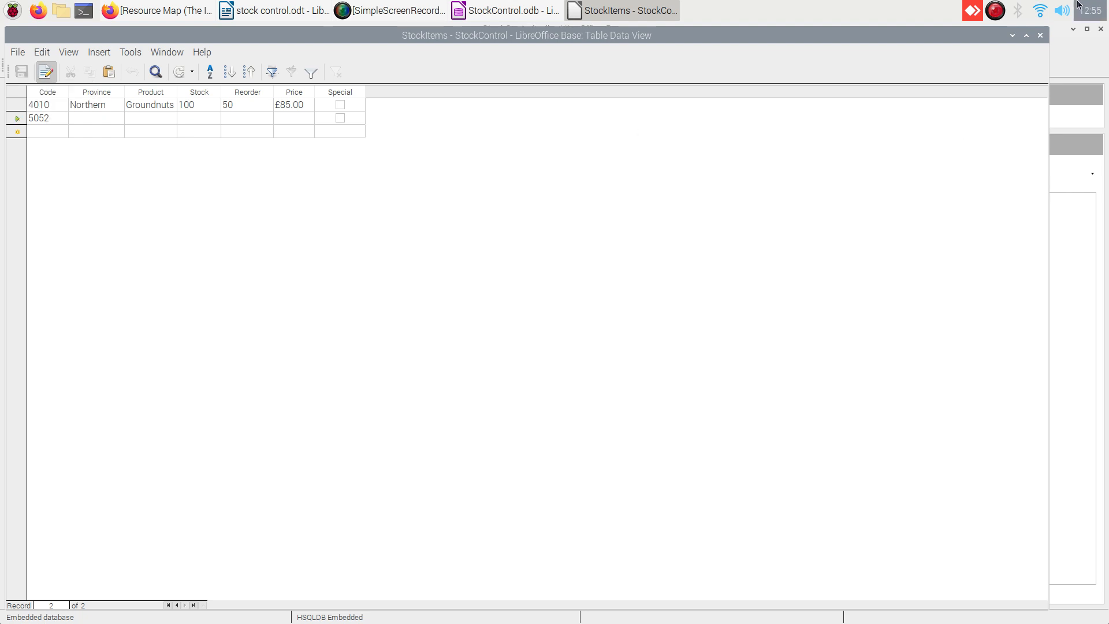
{"action": "left_click", "coordinate": [1039, 35]}
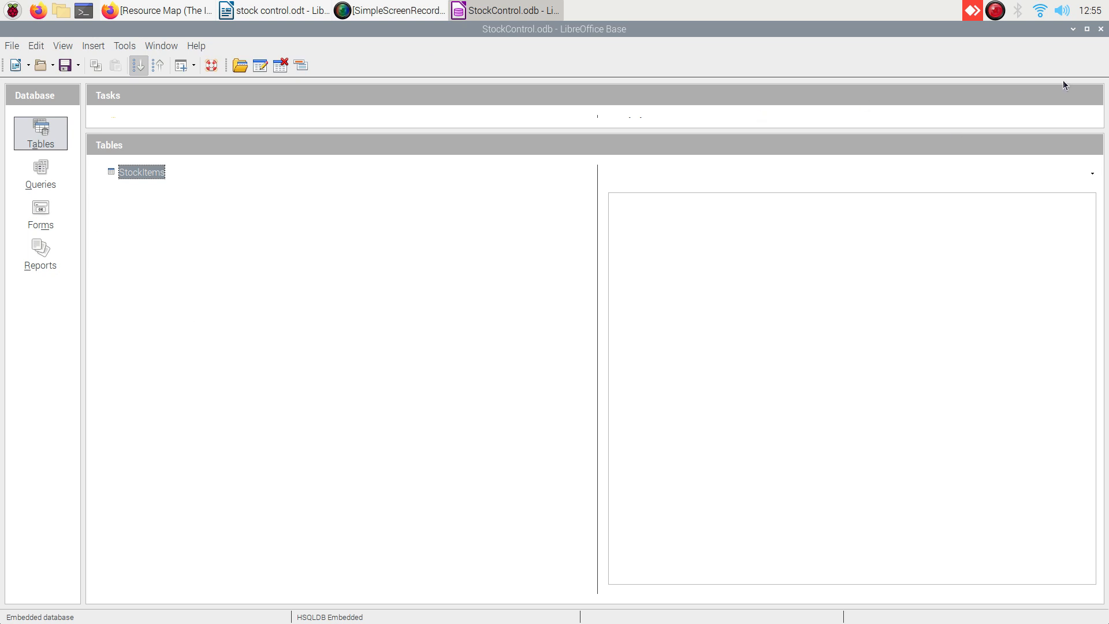
Close the StockControl database window and bring SimpleScreenRecorder up over the Writer document.
{"action": "left_click", "coordinate": [1101, 30]}
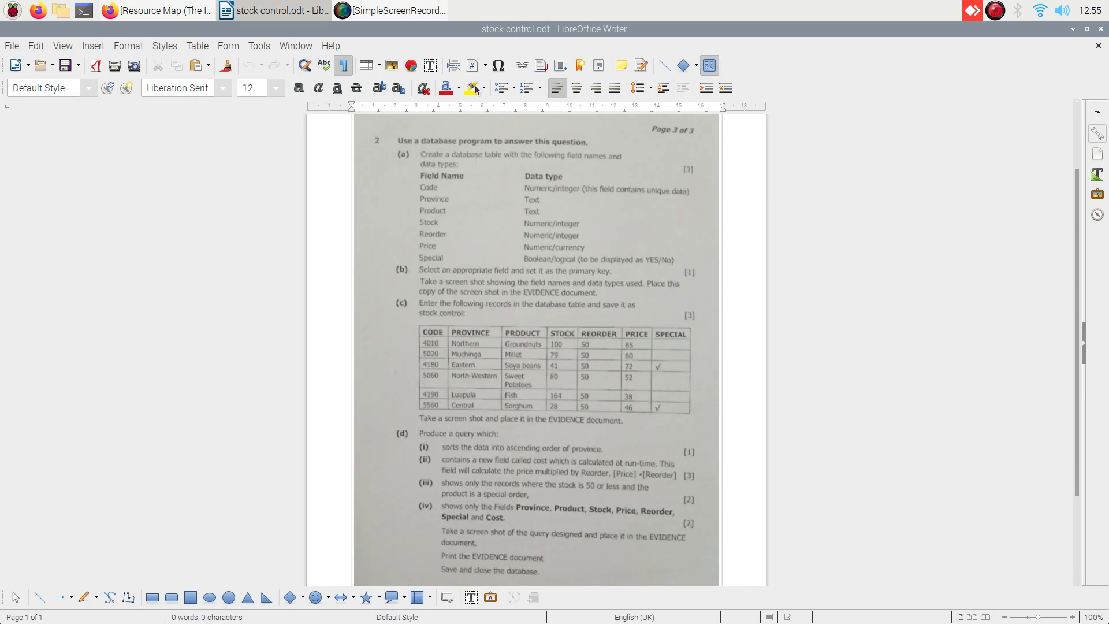
{"action": "left_click", "coordinate": [401, 17]}
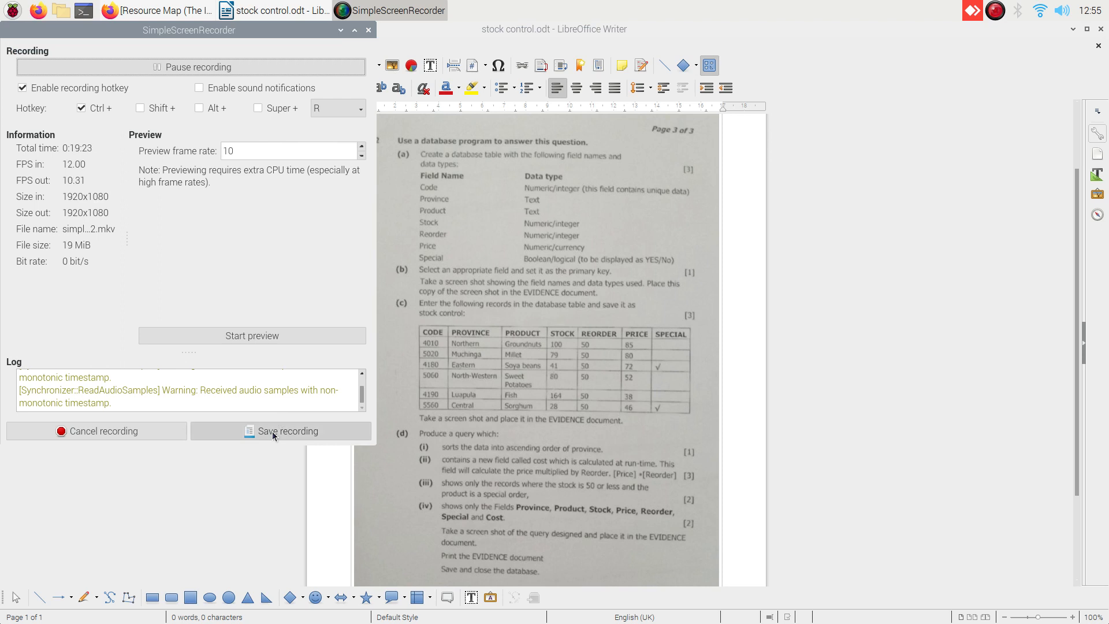